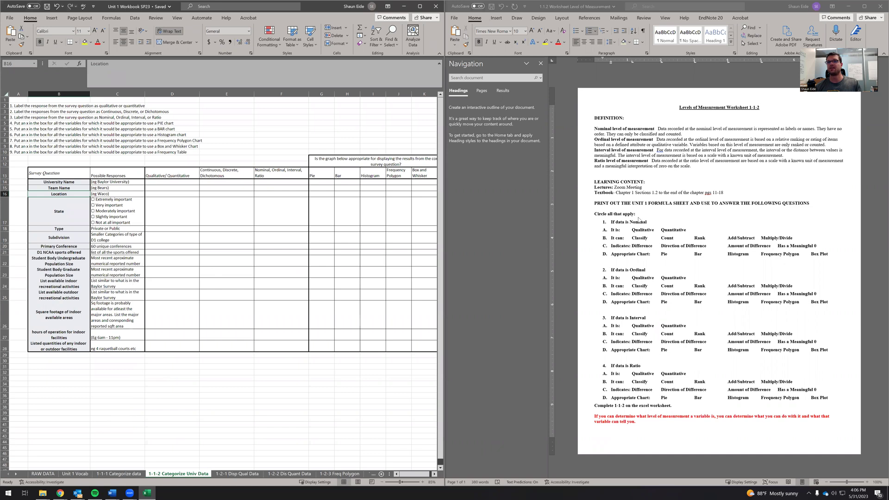
Bring up the Unit 1 Formula Sheet beside the worksheet, close both documents' navigation panes and enlarge the formula sheet to 110%
left_click_drag(628, 222, 611, 230)
left_click(633, 222)
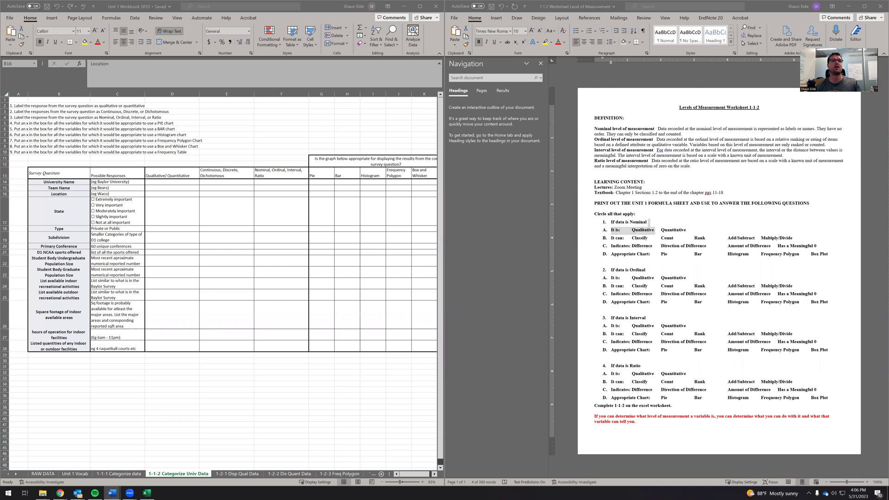
key("alt+Tab")
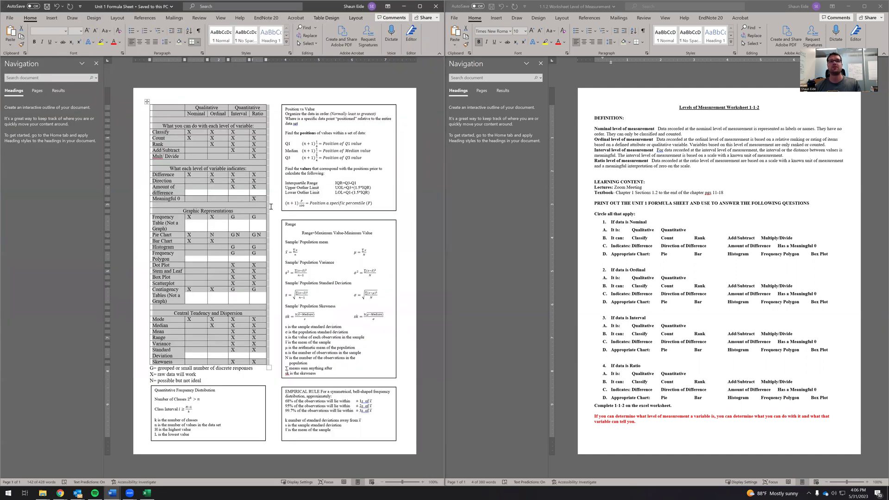
left_click(212, 240)
left_click(541, 63)
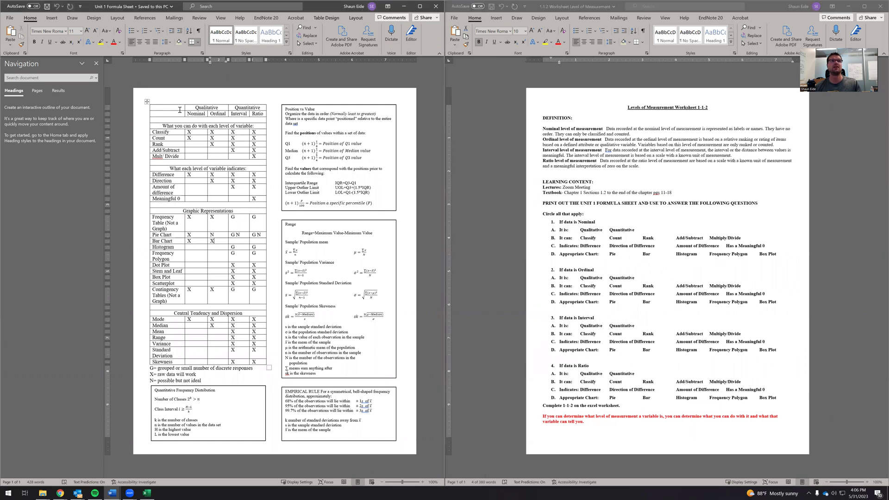
left_click(95, 63)
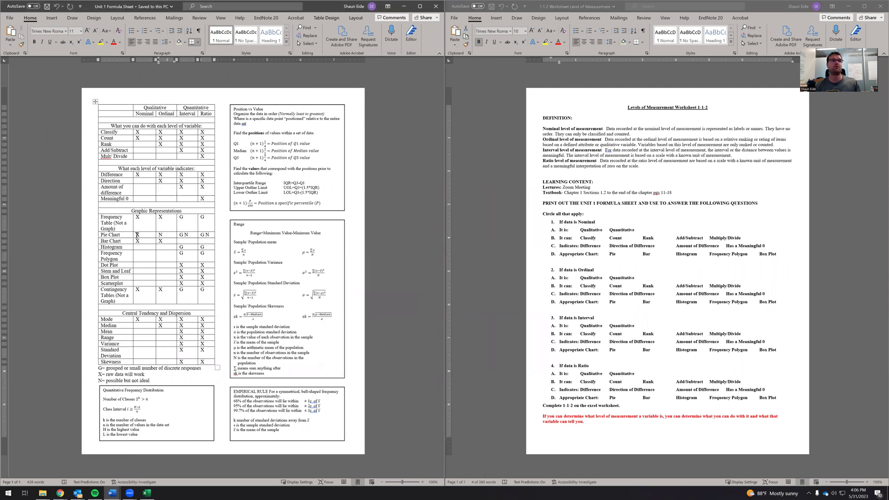
scroll(144, 228, "up", 1, "ctrl")
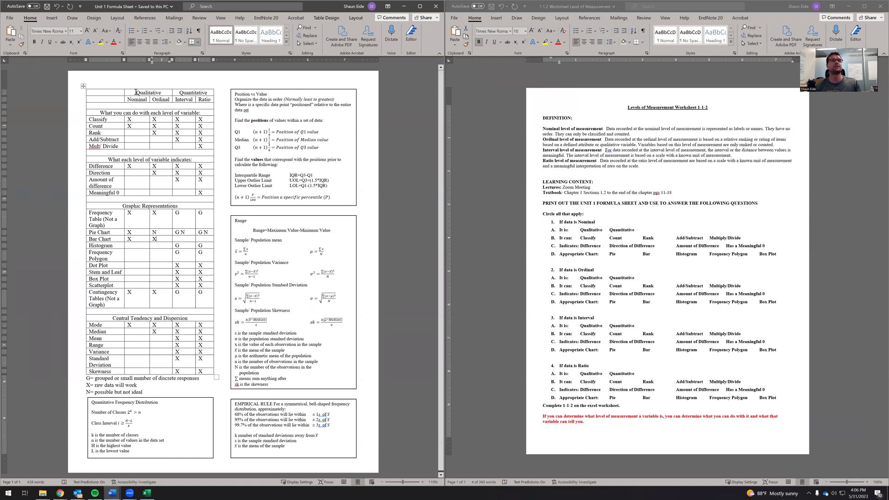
Compare the formula sheet's Qualitative and Nominal headings and classify, count and rank rows with parts A and B of the worksheet's nominal question
left_click(153, 87)
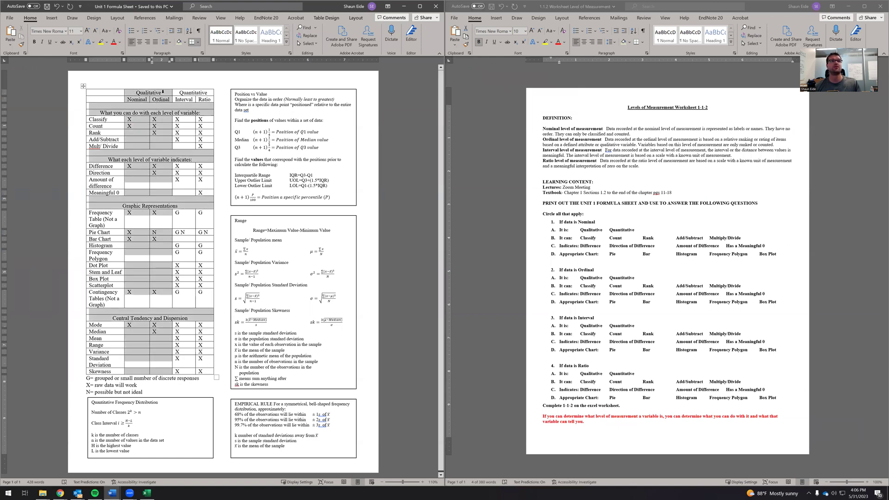
left_click(141, 105)
left_click_drag(139, 99, 160, 99)
left_click(129, 115)
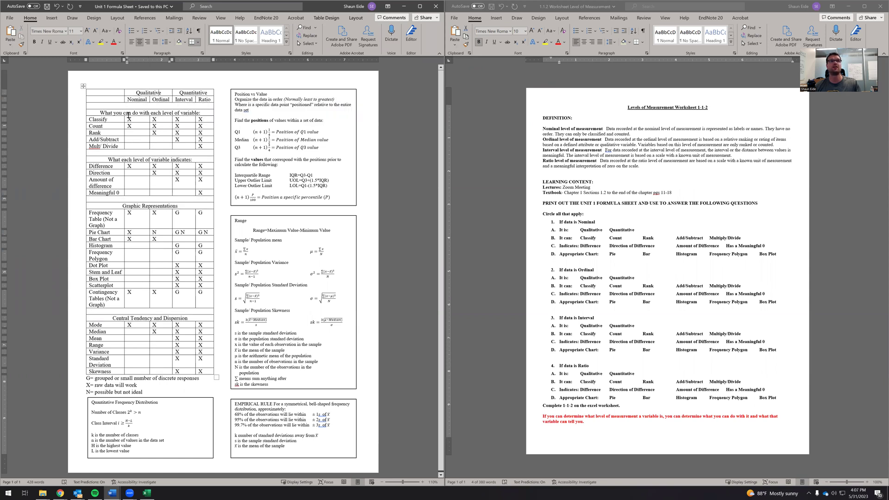
left_click(135, 100)
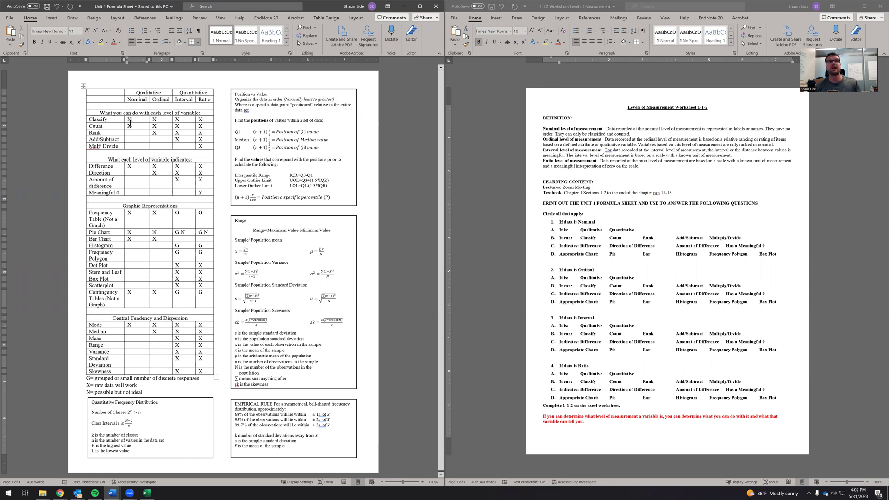
left_click_drag(558, 229, 603, 230)
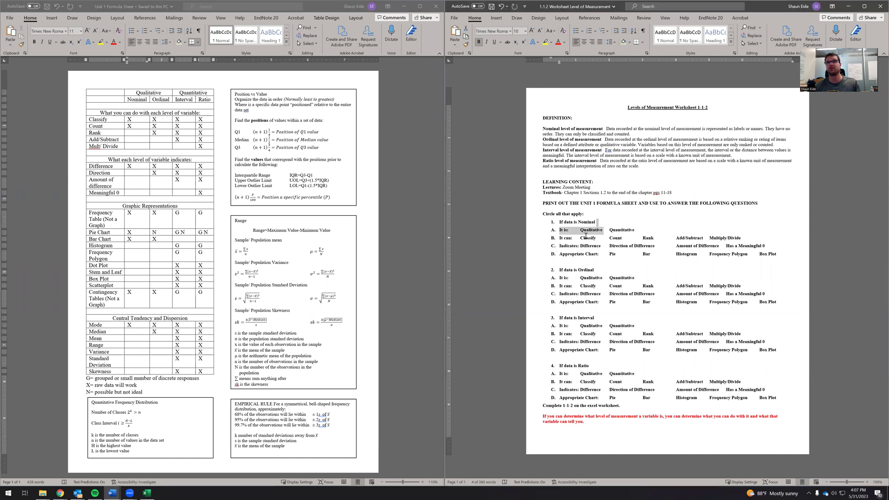
double_click(585, 238)
double_click(616, 238)
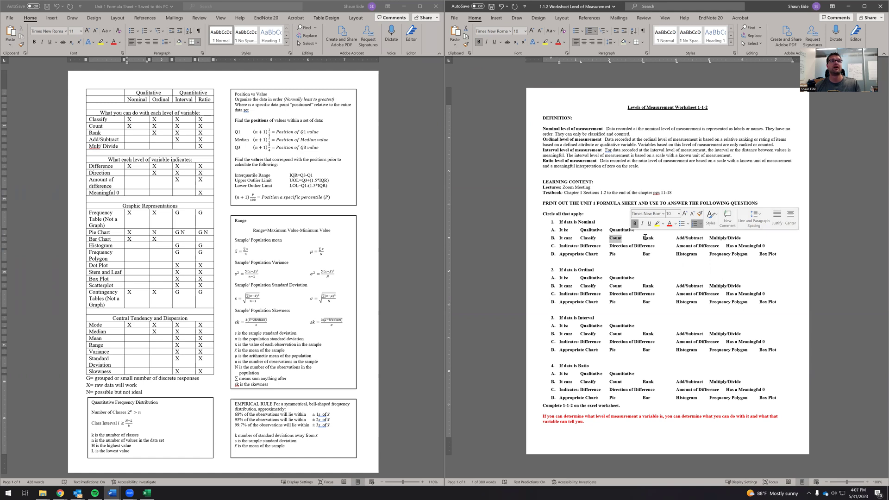
left_click(636, 235)
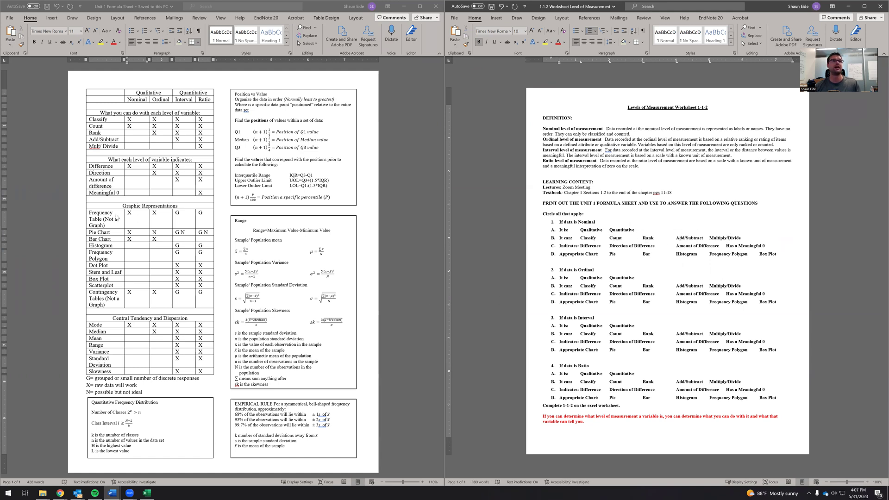
Examine the formula sheet's Difference and Graphic Representations rows for nominal data against parts C and D of the worksheet's first question
left_click(133, 167)
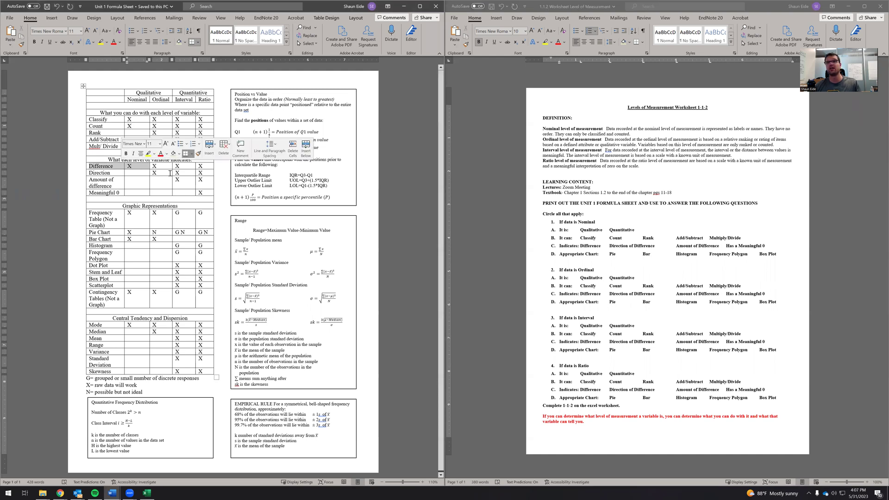
left_click(605, 238)
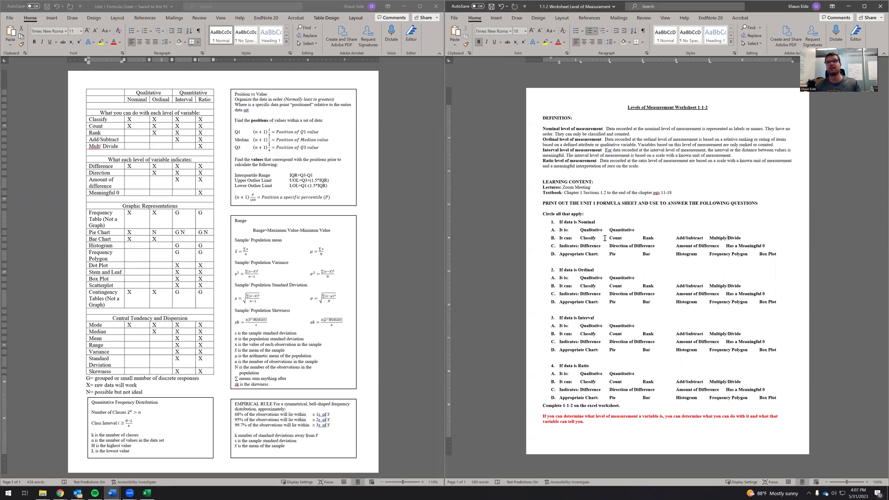
double_click(588, 244)
left_click(588, 245)
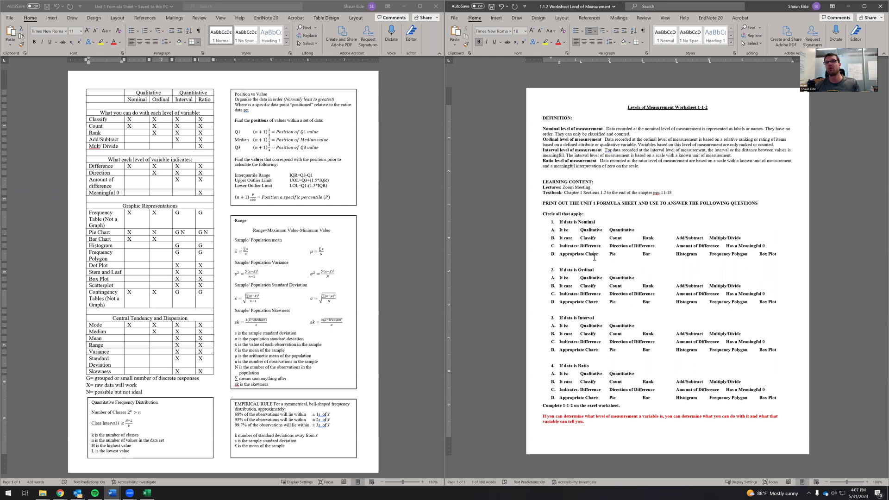
left_click(125, 218)
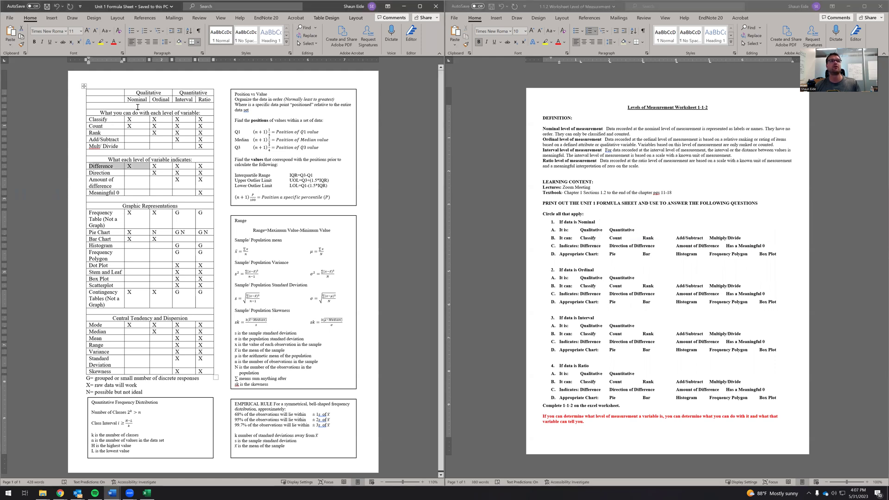
left_click(140, 220)
mouse_move(135, 219)
left_mouse_down()
mouse_move(113, 219)
mouse_move(129, 219)
left_mouse_up()
left_click(131, 216)
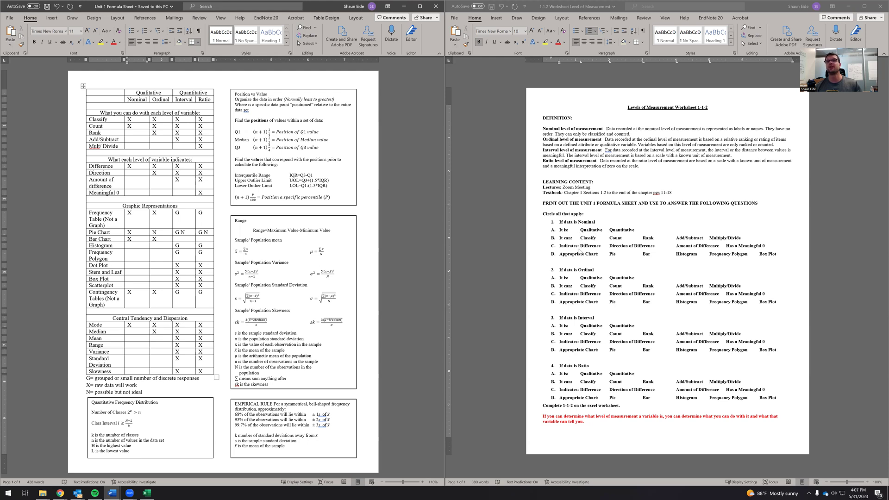
left_click_drag(607, 254, 767, 254)
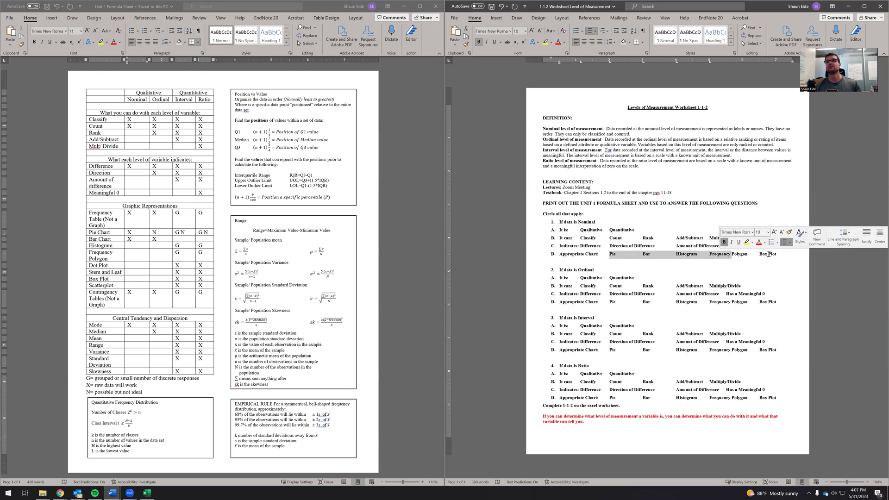
left_click(767, 253)
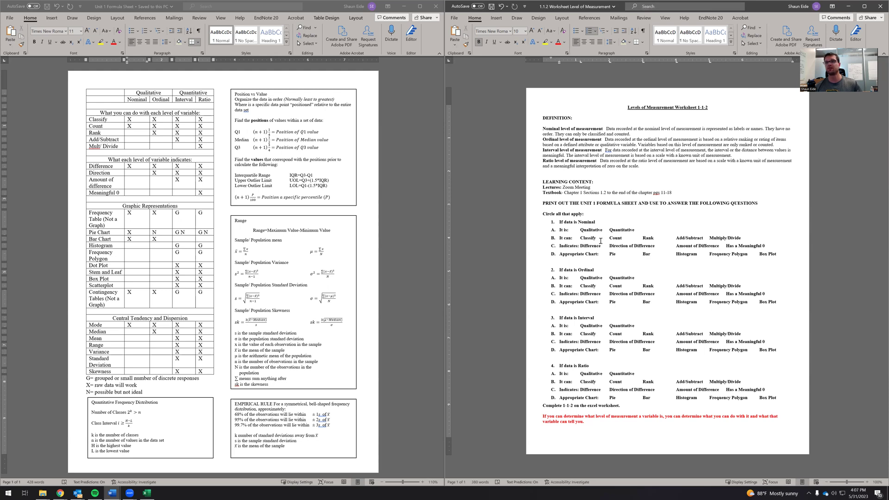
Minimize the 1-1-2 and 1-1-1 worksheet documents and switch to Excel with the Unit 1 Workbook SP23 maximized
left_click(849, 6)
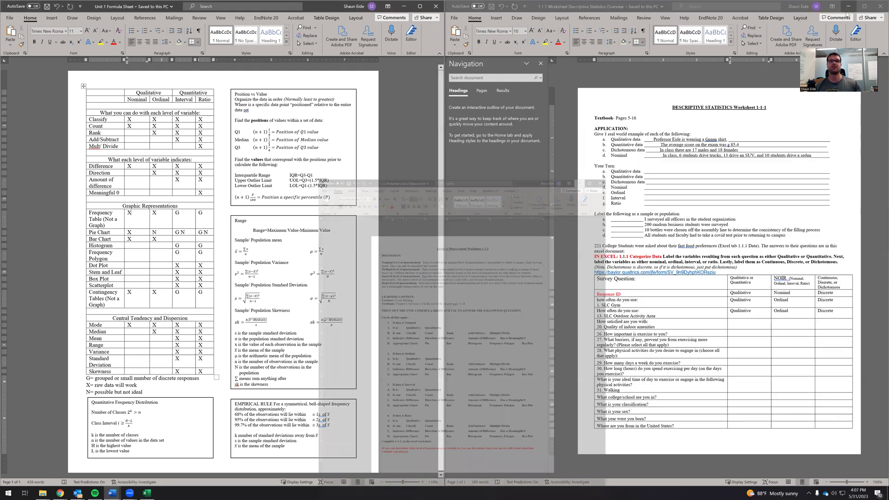
left_click(849, 6)
left_click(146, 493)
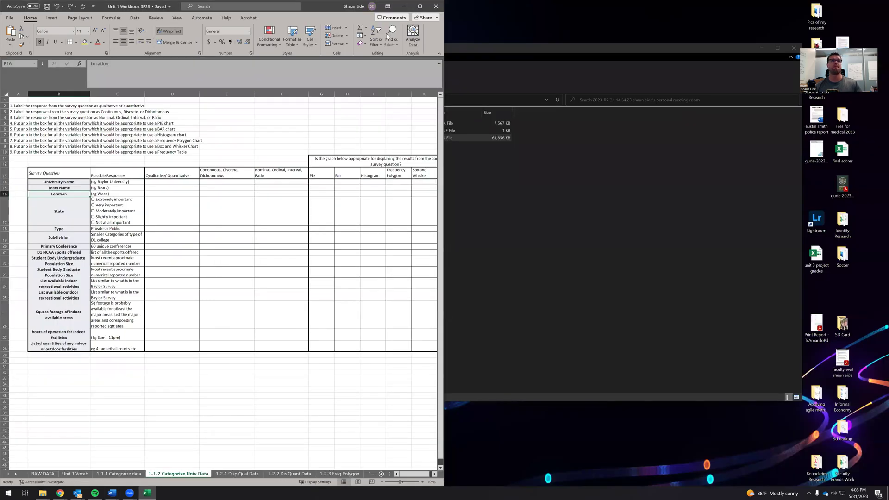
key("super+Up")
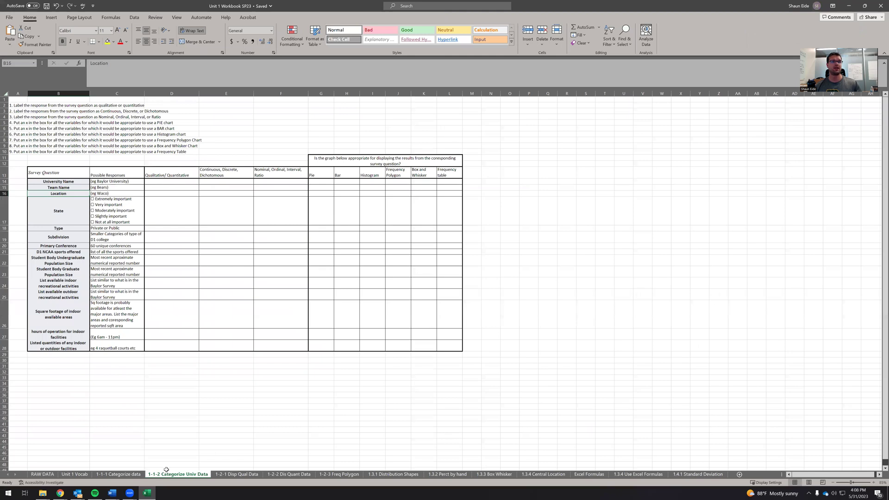
Examine the answer columns on the 1-1-2 Categorize Univ Data sheet, from Qualitative/Quantitative through the level of measurement to the graph types
left_click(176, 179)
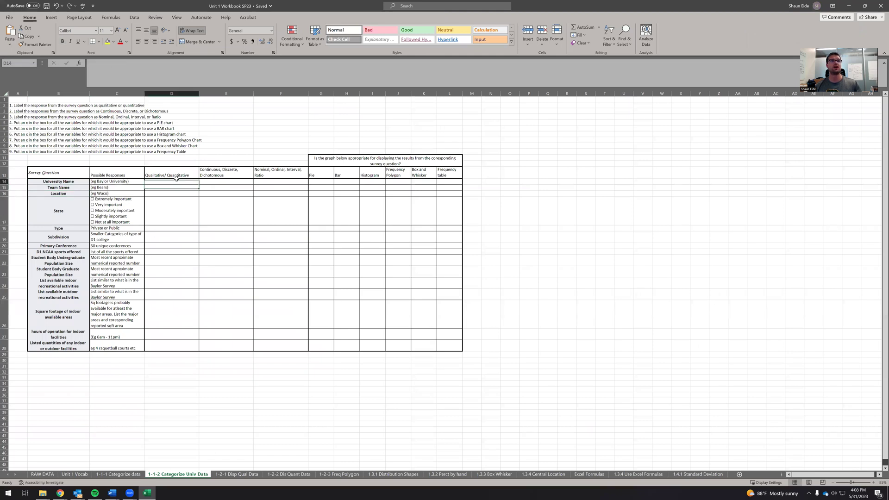
mouse_move(176, 178)
left_mouse_down()
mouse_move(184, 237)
mouse_move(226, 187)
left_mouse_up()
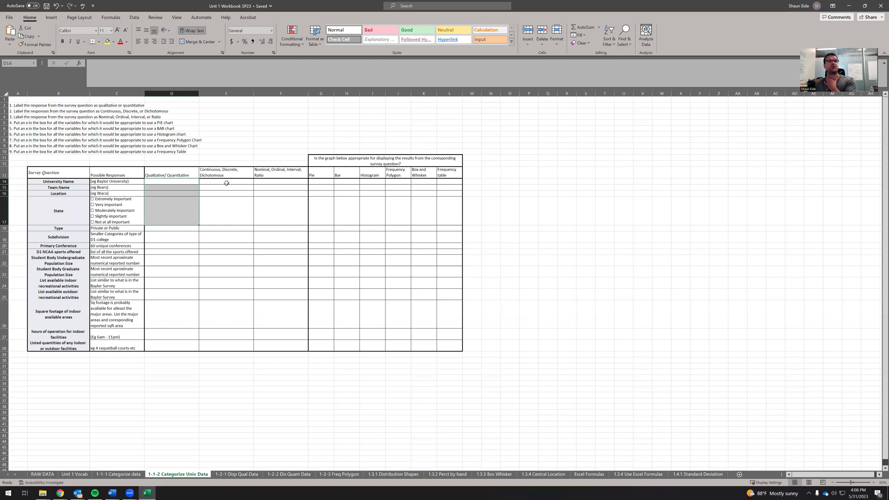
left_click(227, 177)
left_click_drag(231, 234, 232, 235)
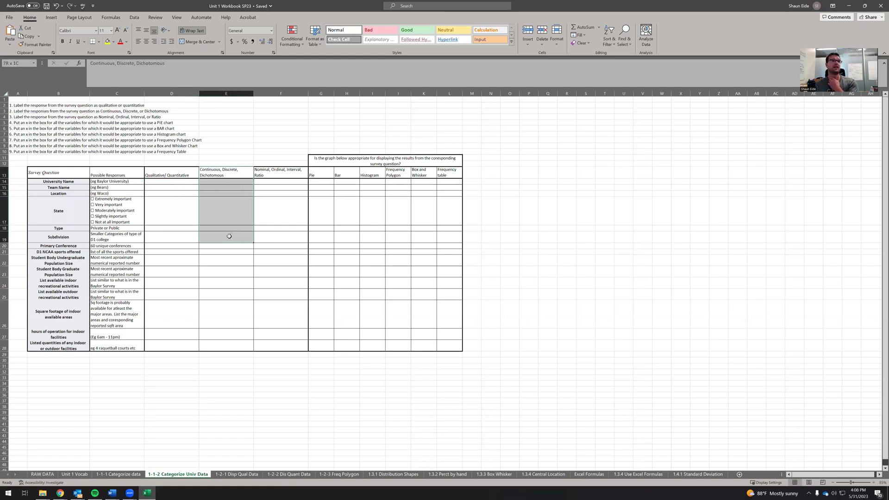
left_click(164, 198)
left_click(264, 181)
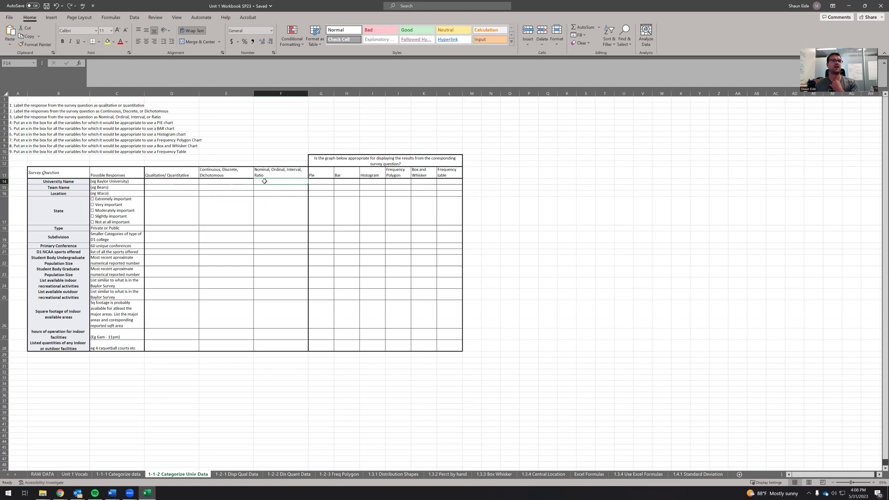
left_click(269, 175)
left_click_drag(274, 189, 284, 303)
left_click(325, 208)
left_click(324, 187)
left_click_drag(323, 187, 456, 350)
left_click(178, 369)
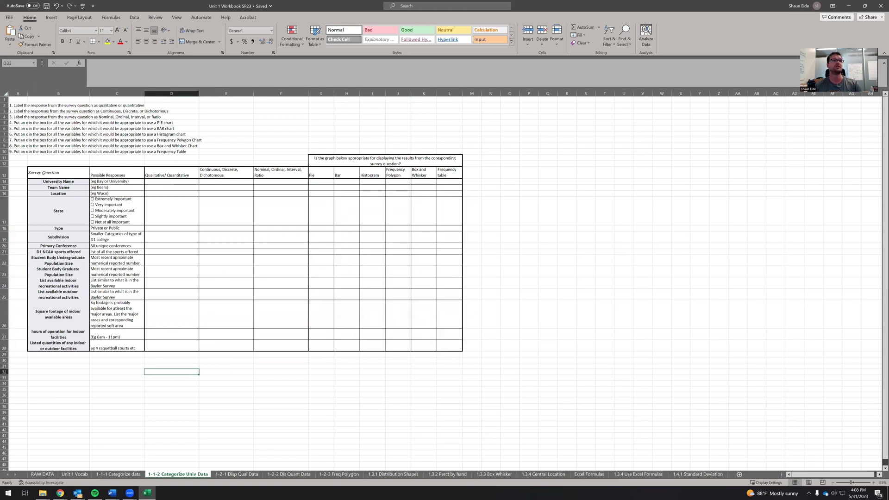
Review the numbered chart instructions above the table against the level-of-measurement column and the Pie through Frequency table columns
left_click(72, 117)
left_click_drag(51, 130, 138, 151)
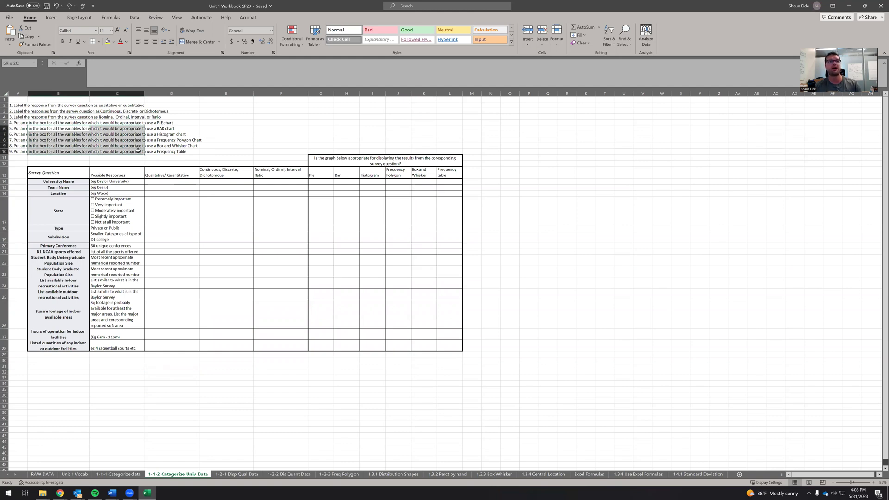
left_click(201, 259)
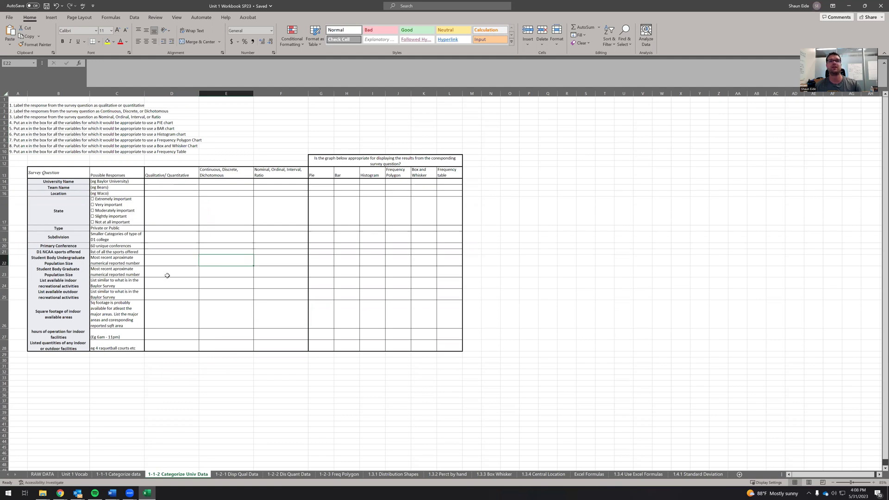
left_click_drag(289, 180, 284, 344)
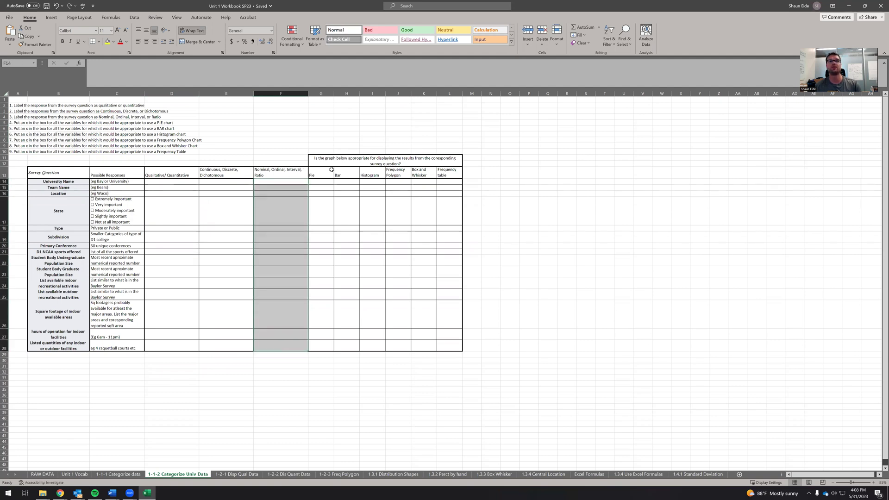
left_click_drag(328, 182, 339, 188)
left_click(413, 188)
left_click(449, 188)
left_click(450, 238)
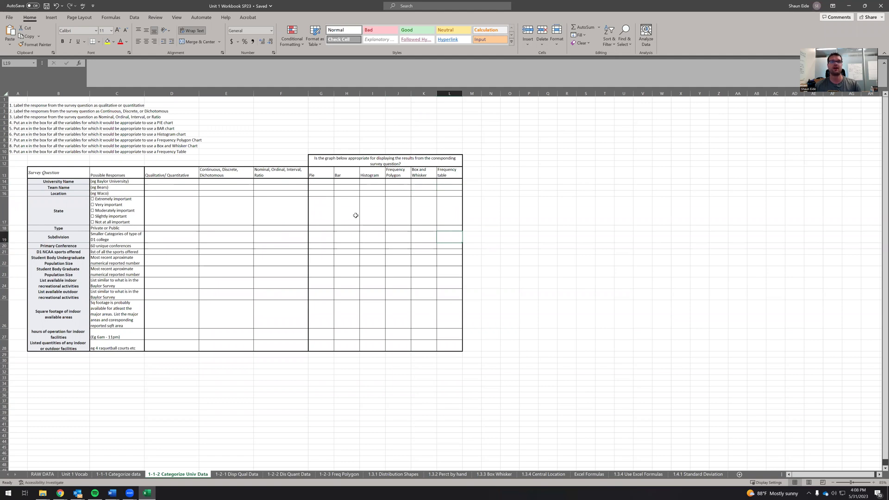
left_click(206, 222)
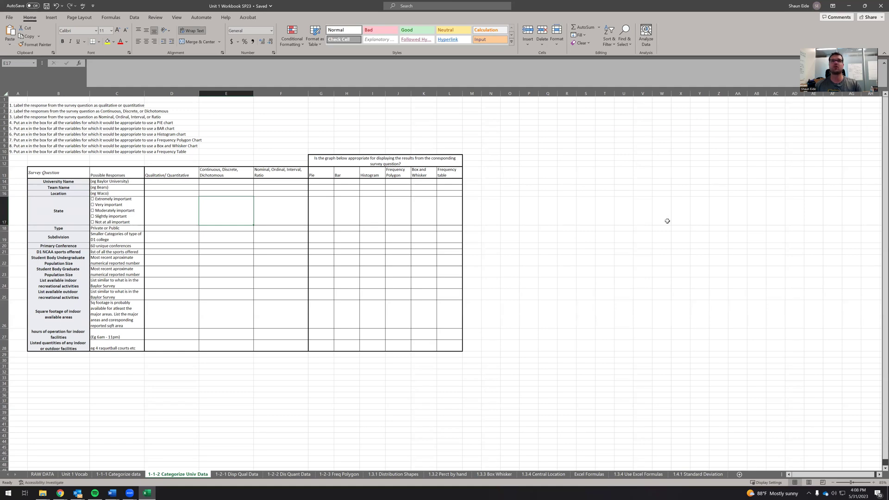
Place the workbook side by side with the formula sheet and highlight the formula sheet's whole levels-of-measurement table
key("super+Right")
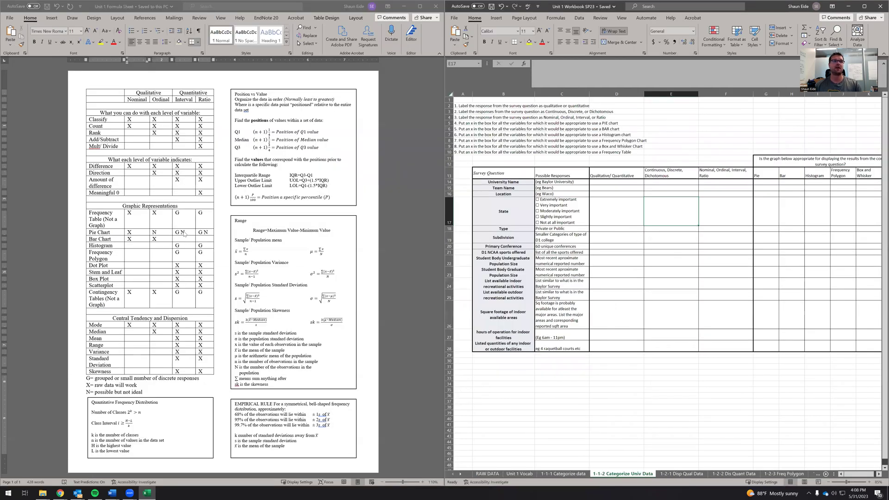
left_click(204, 377)
left_click_drag(208, 370, 102, 91)
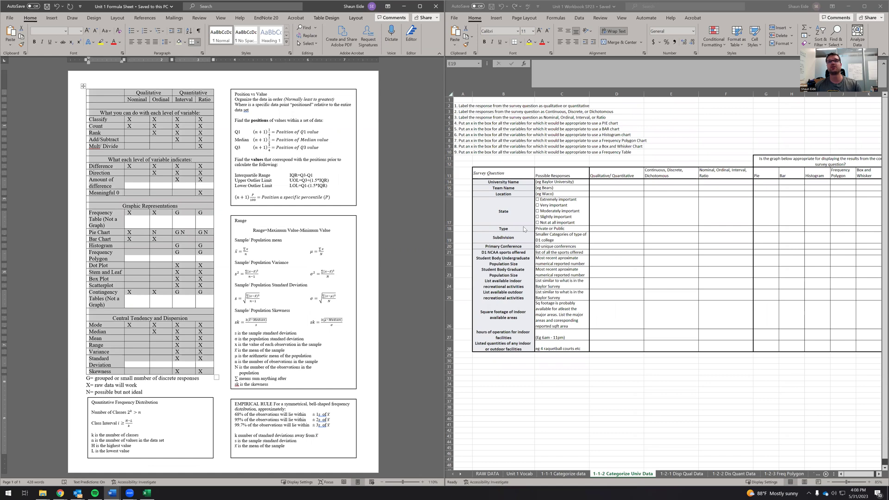
Examine the University Name survey question and its example response in the workbook table
left_click(537, 283)
left_click(502, 182)
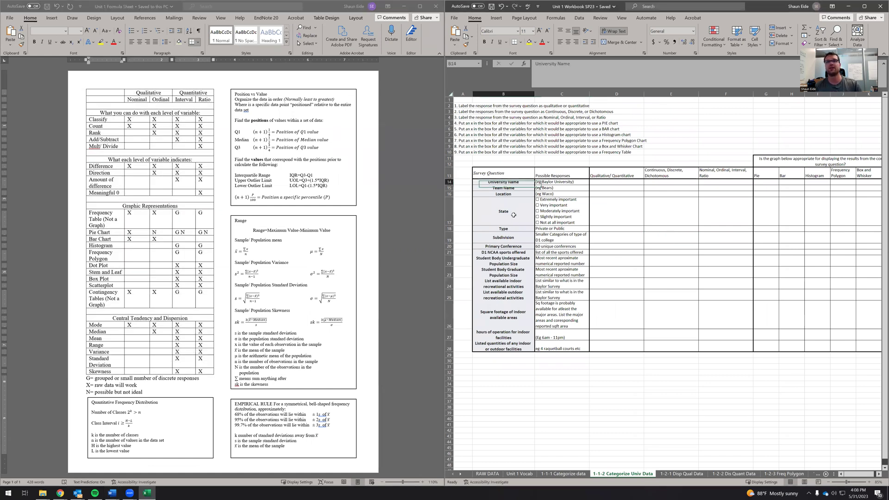
left_click(571, 183)
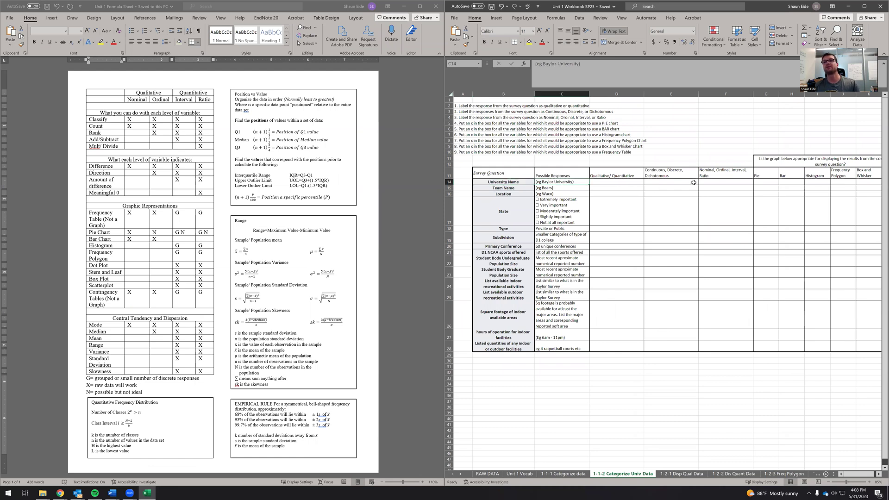
Label the University Name question as Qualitative and Discrete in its row of the university data table
left_click(607, 183)
type("Q")
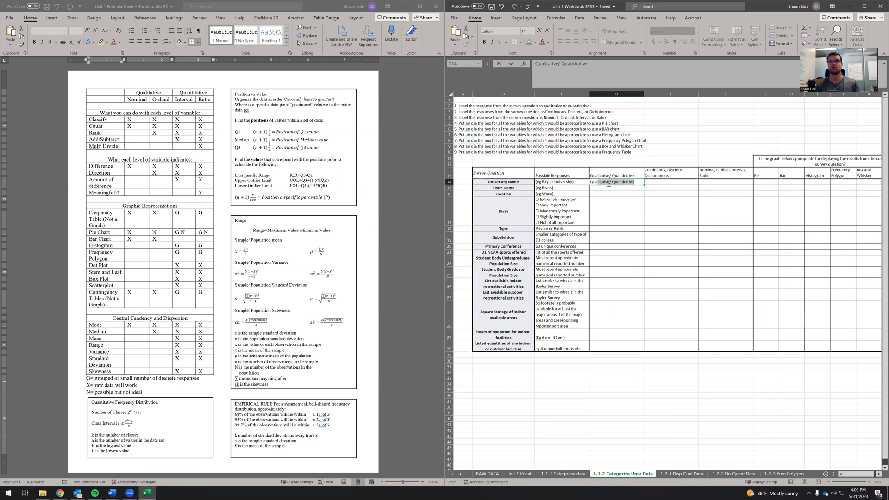
type("ualitative")
key("Delete")
key("Tab")
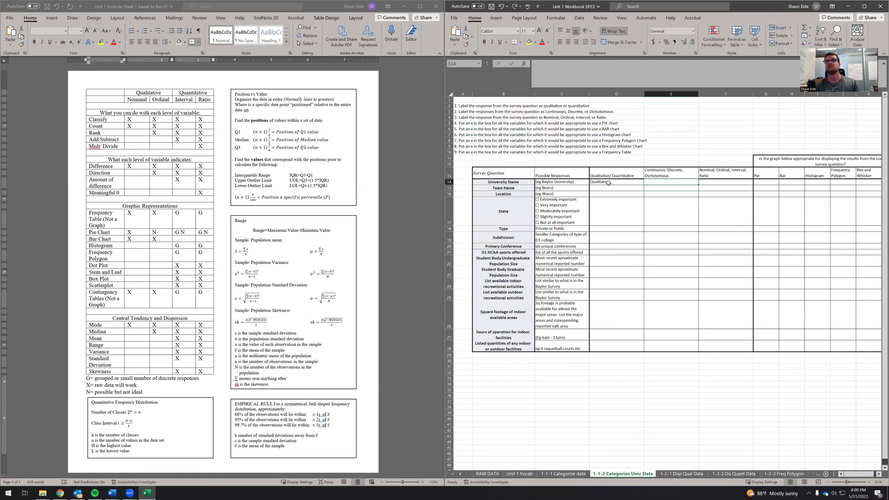
type("Dis")
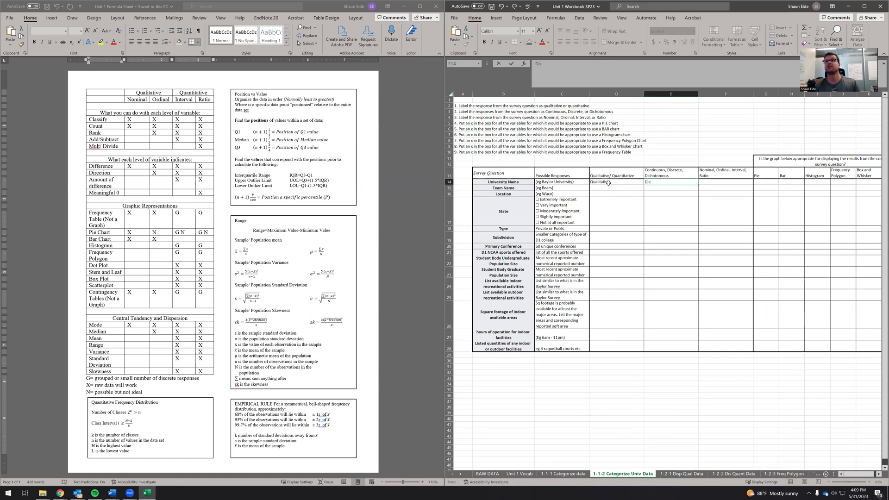
type("crete")
left_click(598, 182)
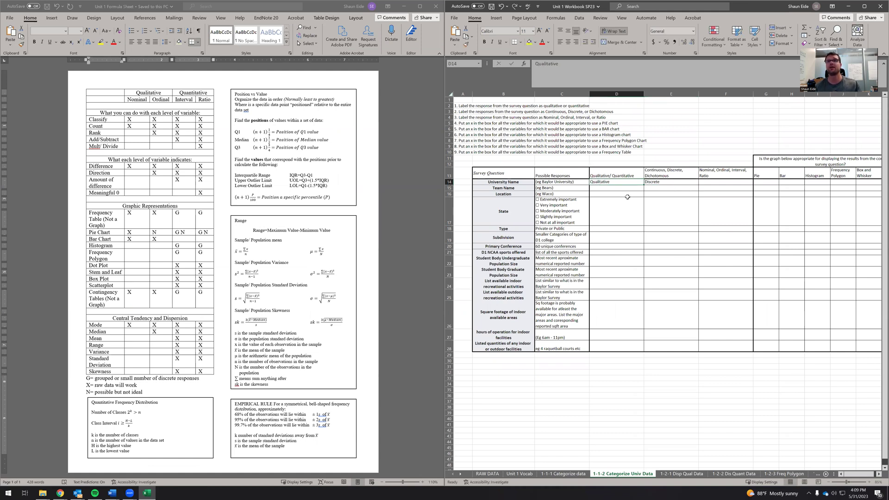
left_click(669, 182)
double_click(669, 182)
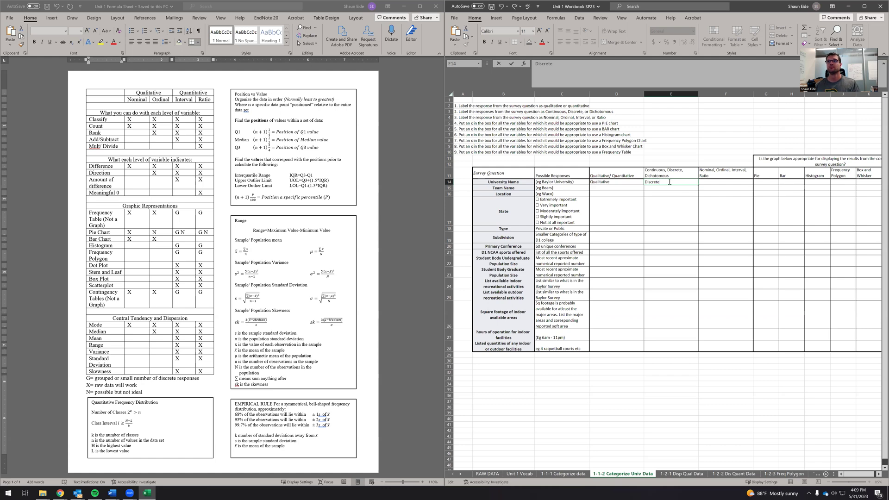
Enter Nominal as the level of measurement for the University Name question
left_click(718, 181)
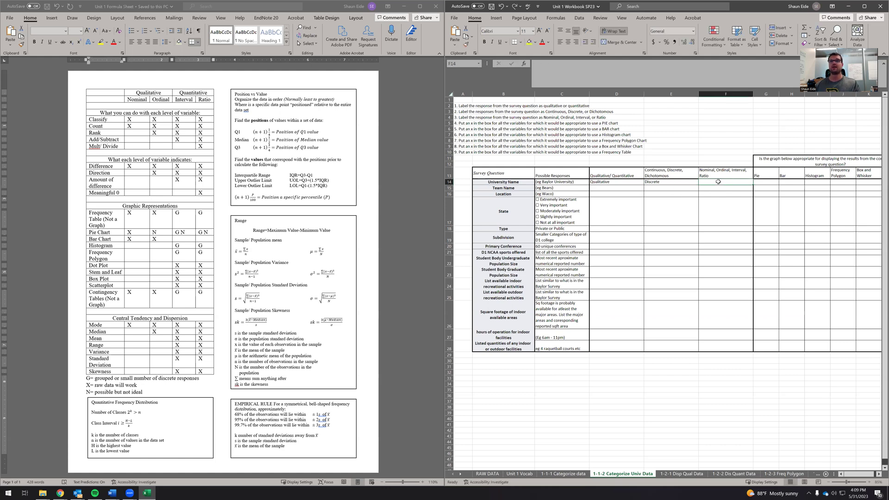
left_click(575, 182)
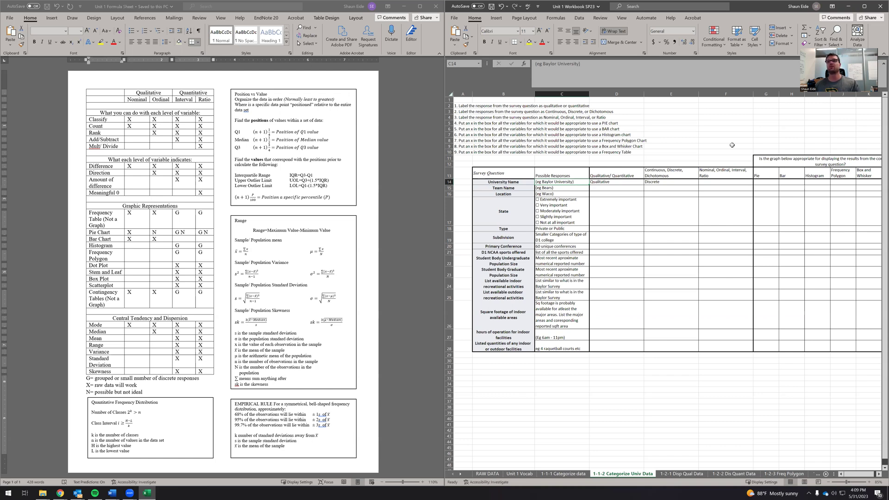
left_click(709, 183)
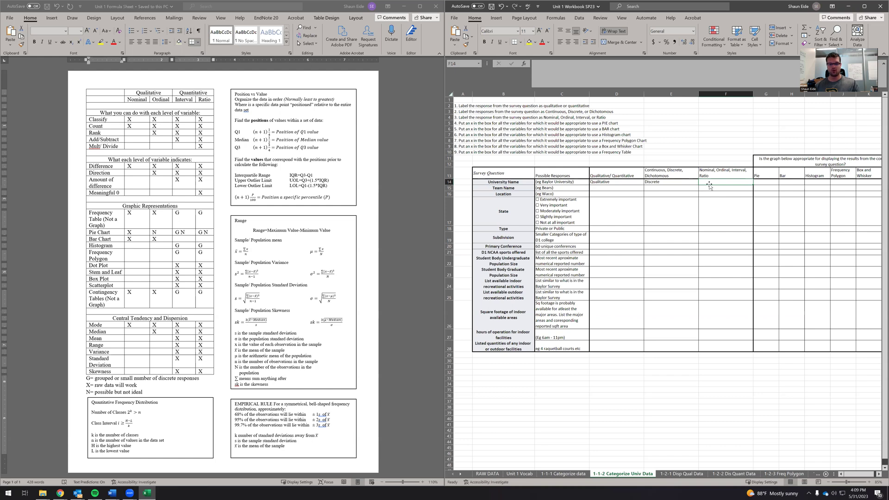
type("Nominal")
key("Delete")
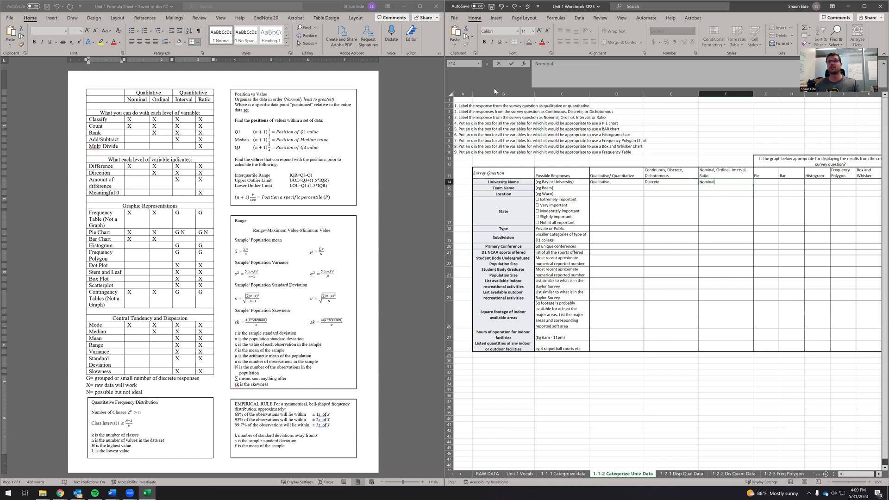
left_click(621, 182)
left_click(743, 183)
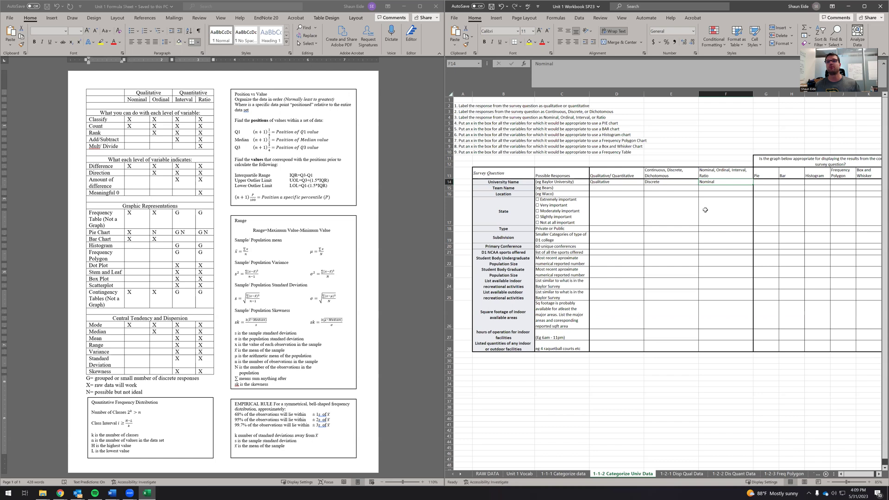
Widen the workbook window to show all graph columns and mark Pie, Bar and Frequency table with x for University Name
left_click(550, 218)
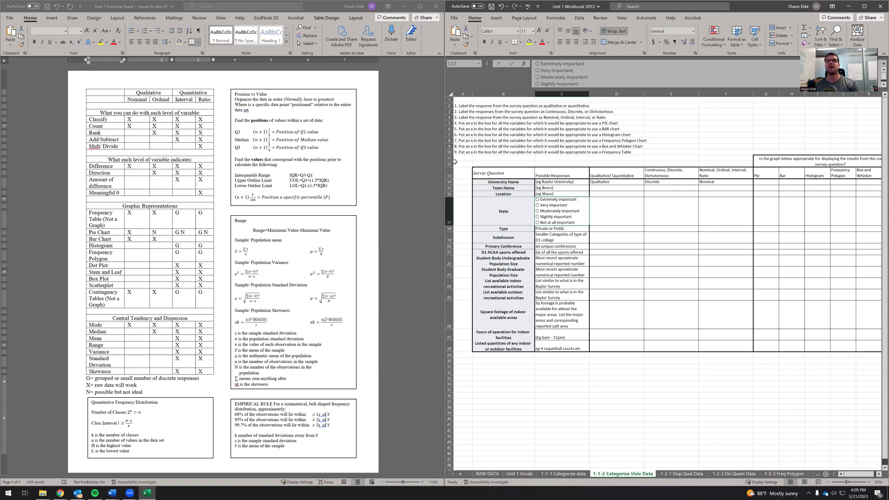
left_click_drag(442, 165, 394, 164)
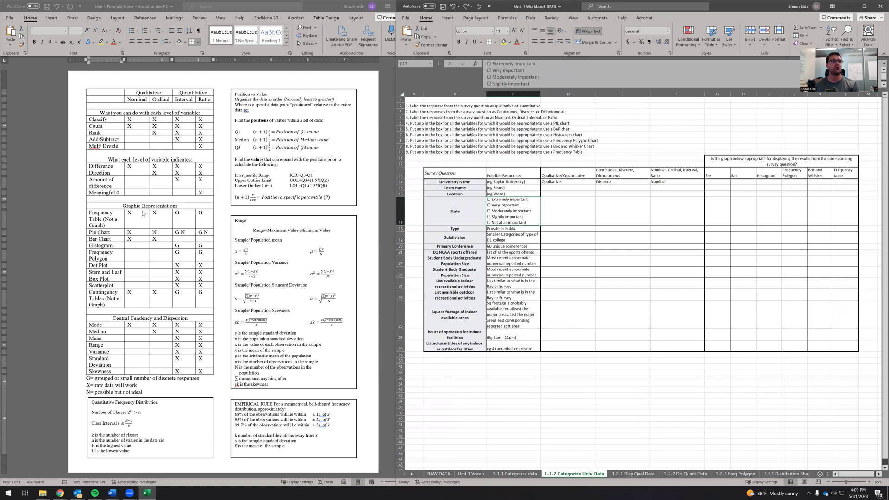
left_click(720, 182)
type("x")
left_click(739, 182)
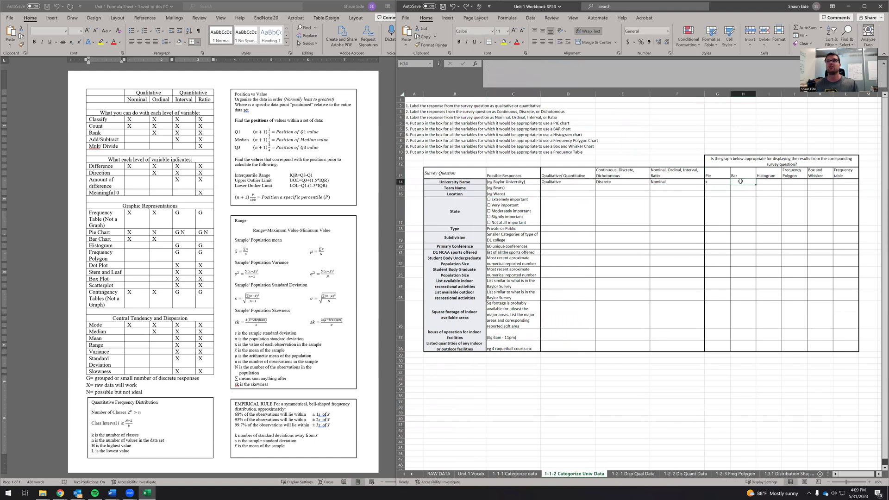
type("x")
left_click(847, 182)
type("x")
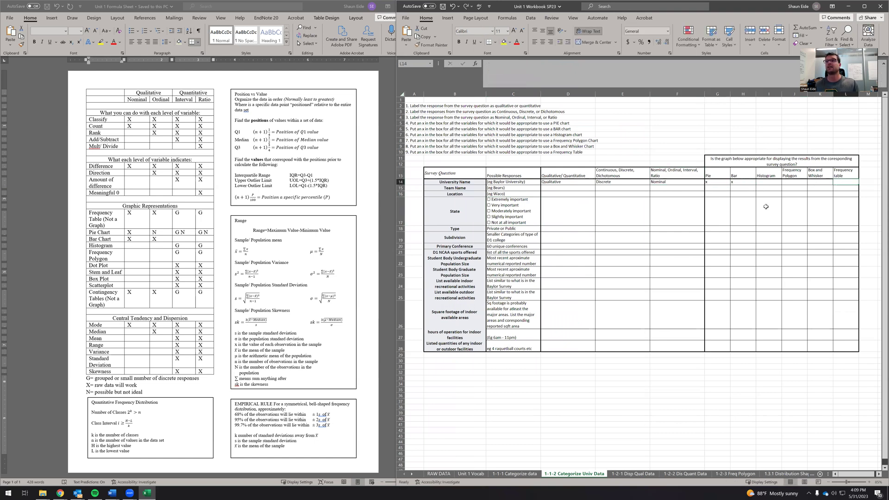
Check the University Name graph choices against the formula sheet's Graphic Representations, and review the level-of-measurement column from University Name through State
left_click(128, 244)
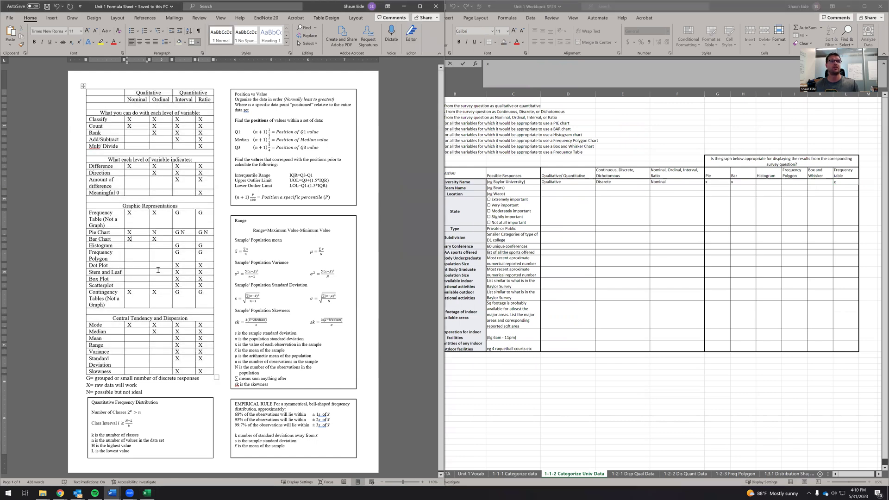
left_click(755, 214)
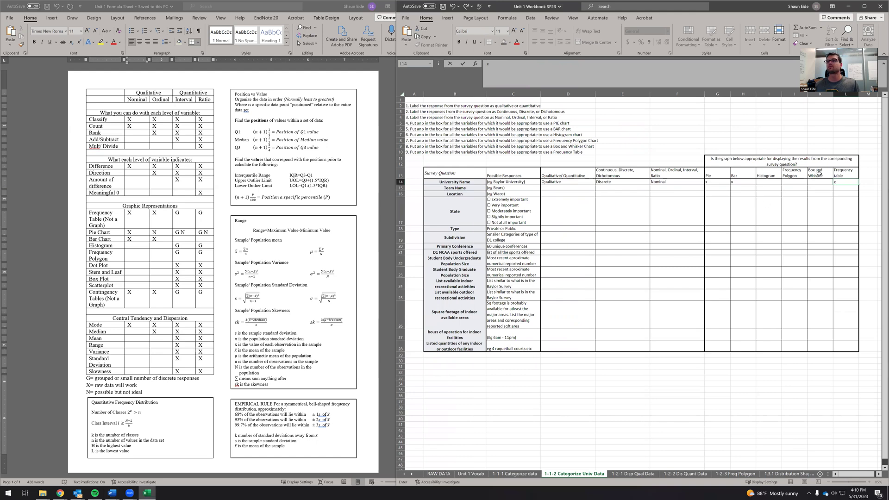
left_click(711, 183)
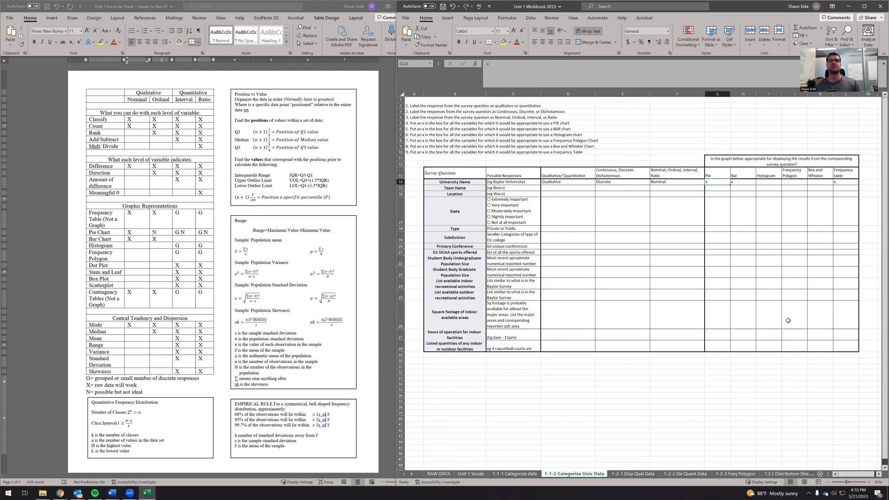
left_click(685, 232)
left_click(555, 186)
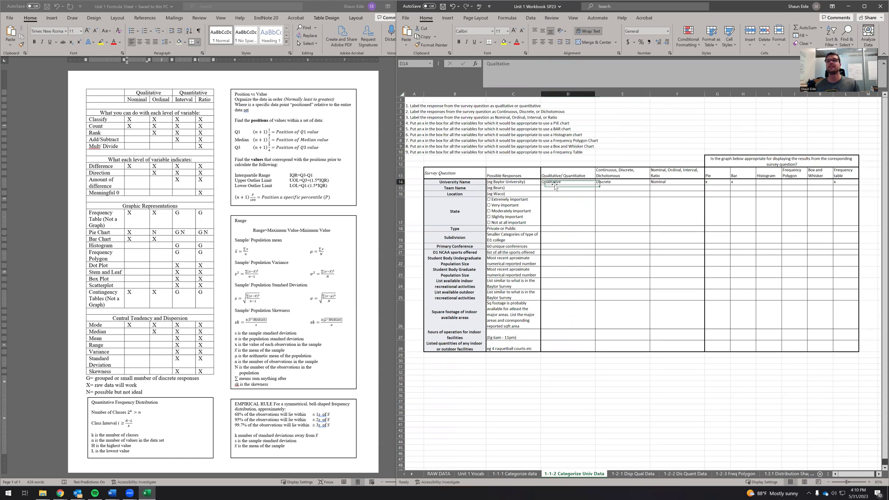
left_click(671, 182)
left_click(671, 188)
left_click(675, 195)
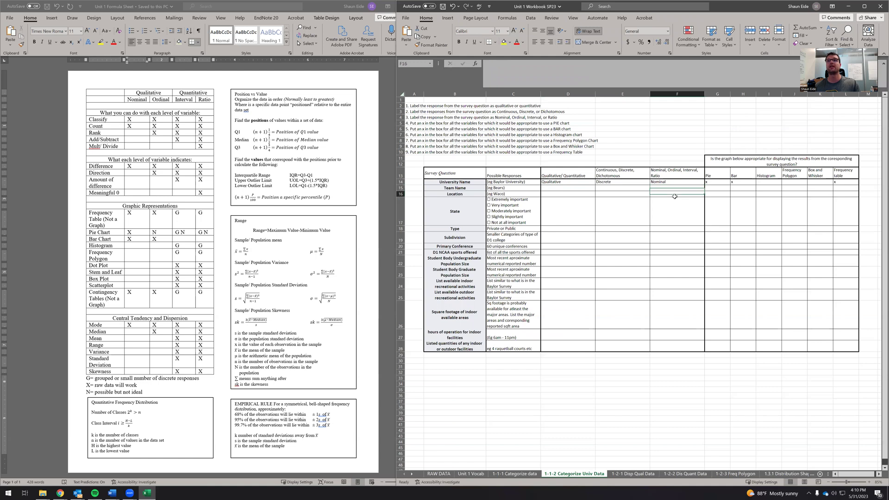
left_click(682, 220)
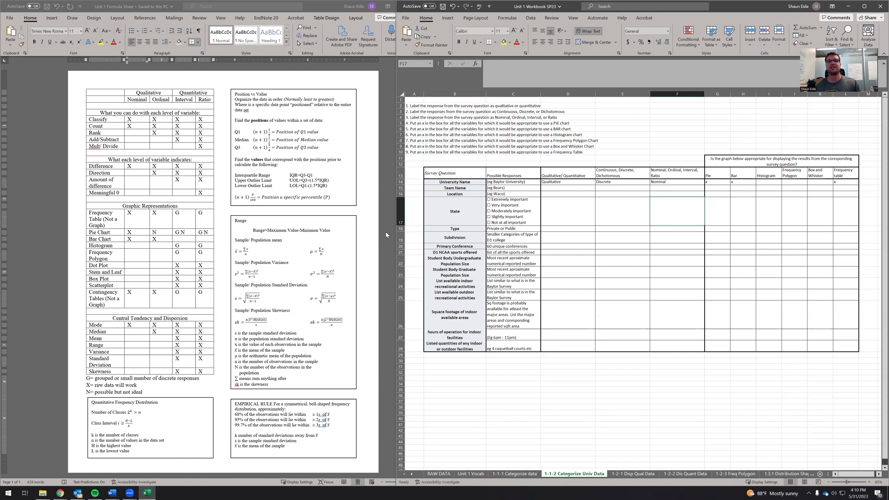
scroll(606, 253, "down", 1)
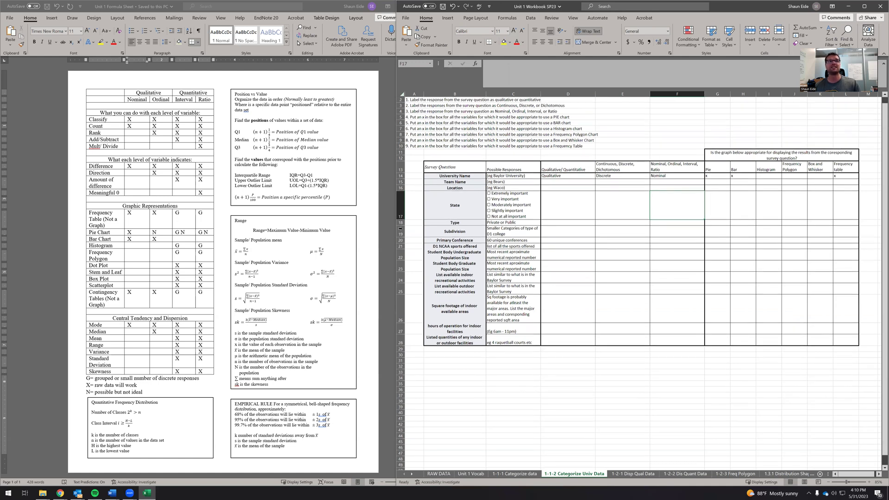
scroll(585, 246, "up", 1)
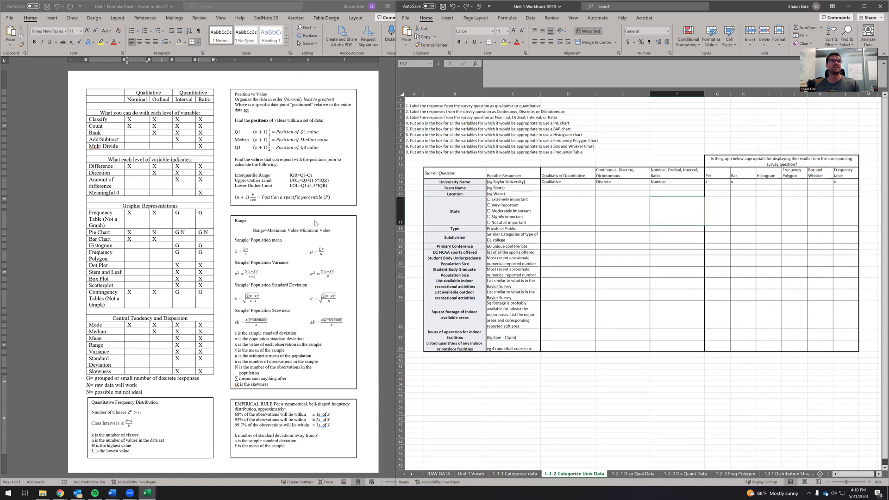
On the Unit 1 Vocab sheet, enter "Grey (the color of a lego car)" as the real-world example for Nominal level of measurement
left_click(472, 473)
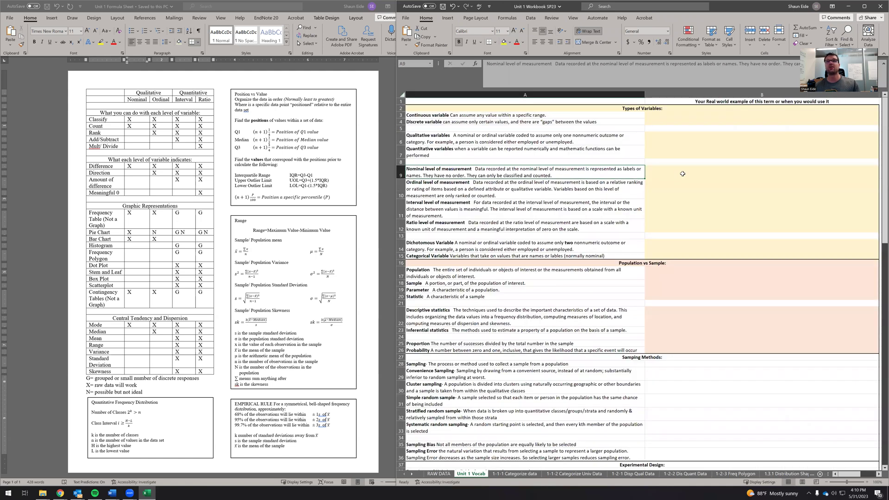
double_click(682, 174)
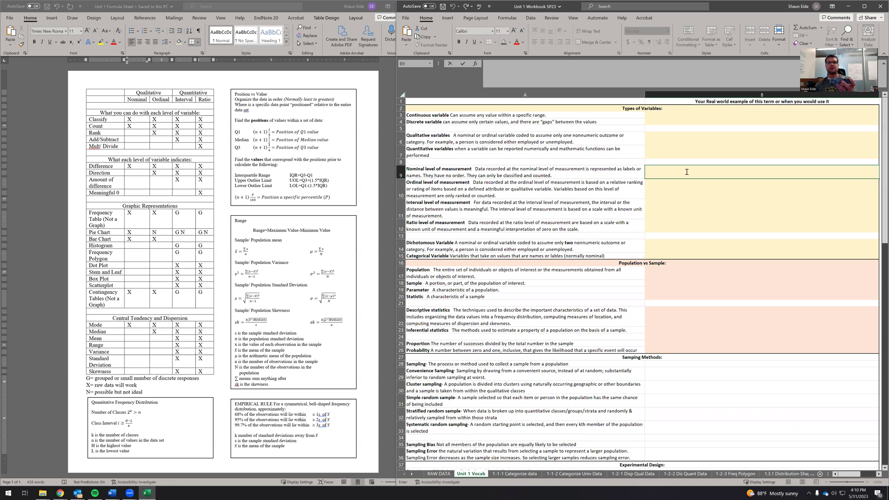
type("Gr")
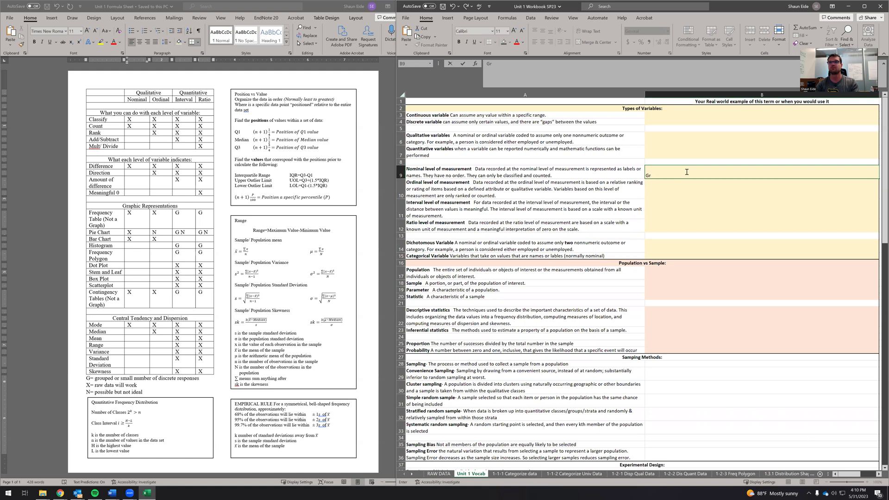
type("ey (the color of a lego ca")
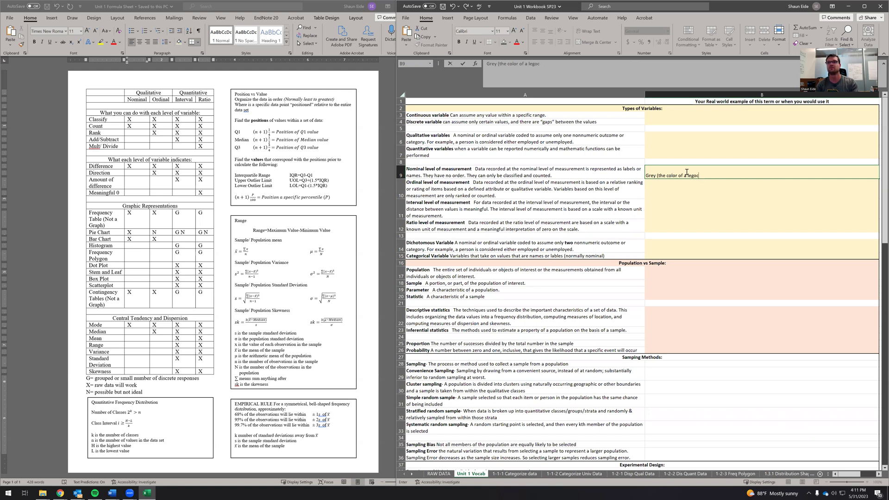
type("r)")
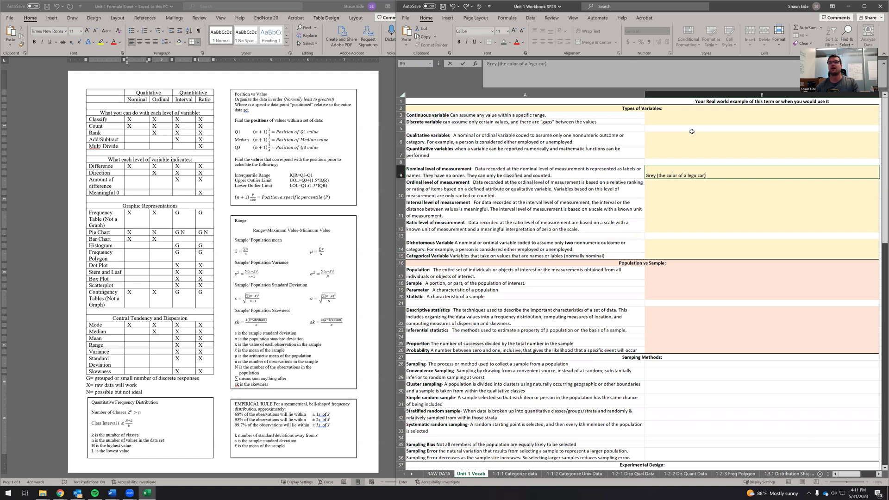
Enter "Somewhat desirable (desirability of lego car)" as the real-world example for Ordinal level of measurement
left_click(689, 184)
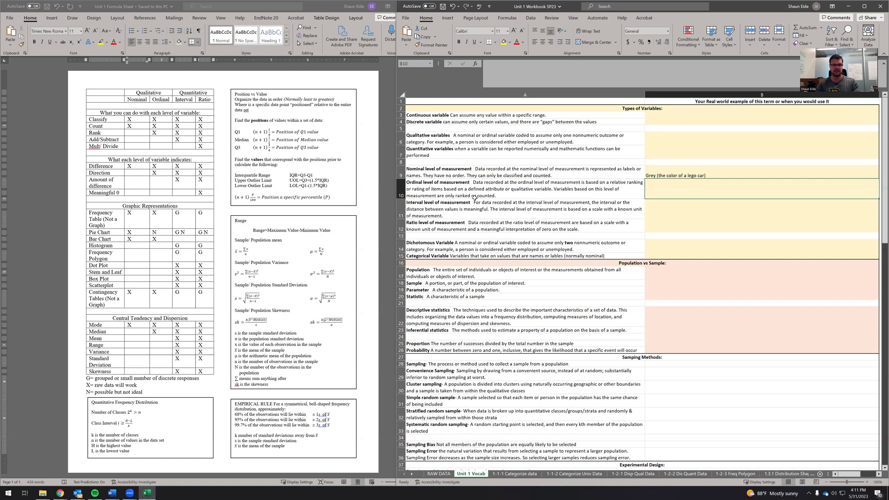
type("Somewhat")
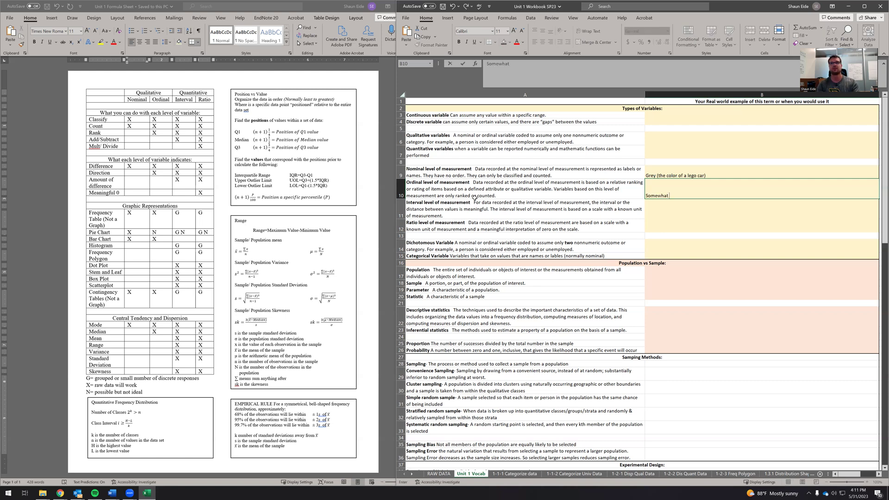
type(" desirable (desirability")
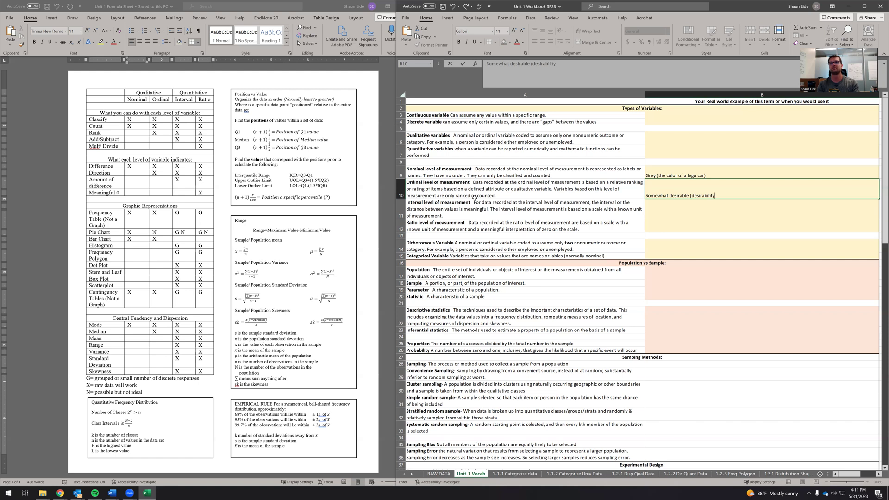
type(" of lego car)")
key("Return")
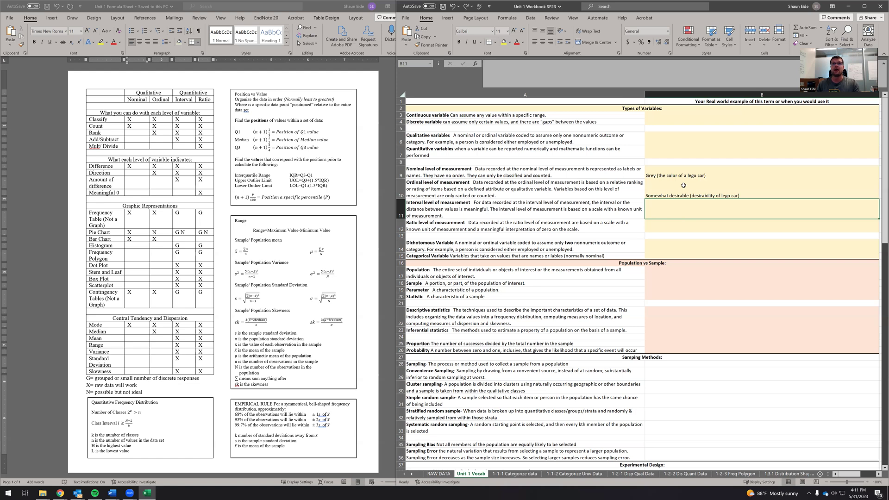
Enter "temperature, year, lat/long, sat scores, act scores, any quant variable where 0 does not mean a complete absence of something." as the Interval level example
type("te")
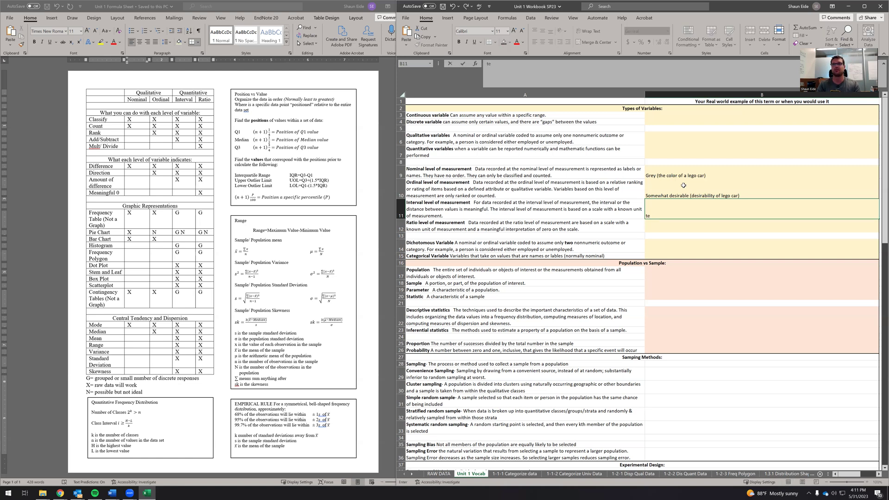
type("mperature, year,")
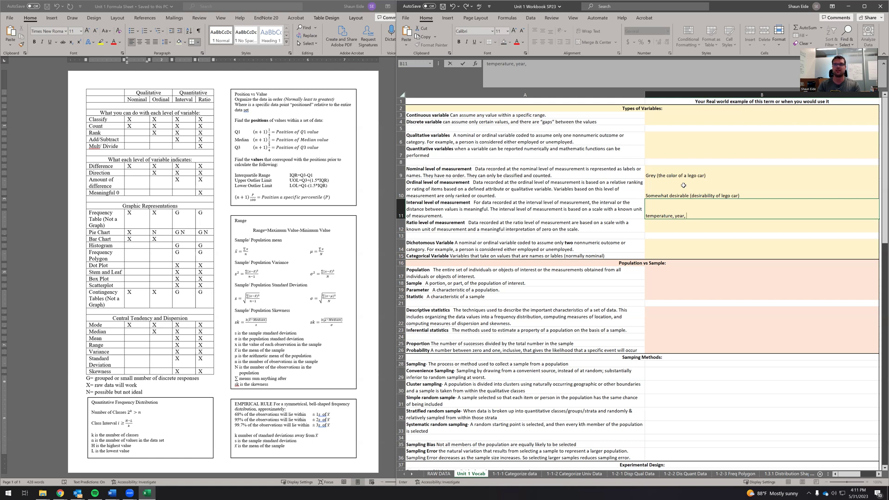
type(" lat/olong, sat scores, act scores, any")
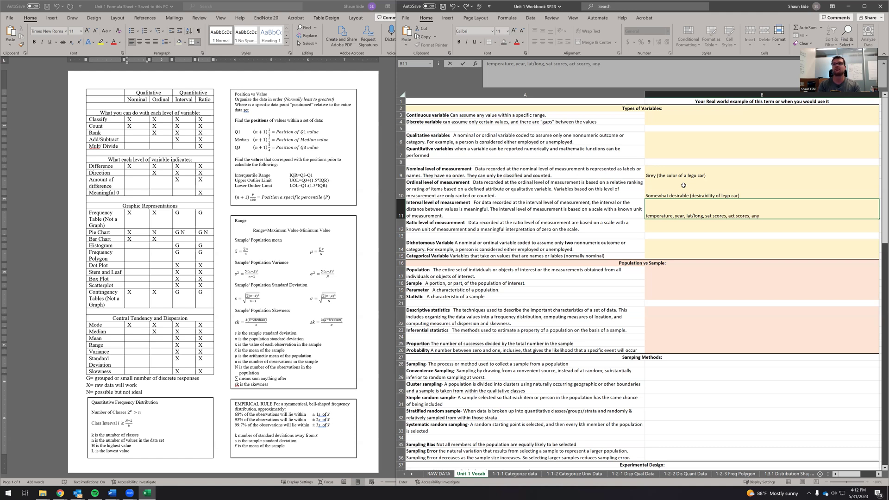
type("thny quant variable where 0 does not mean a complete absens")
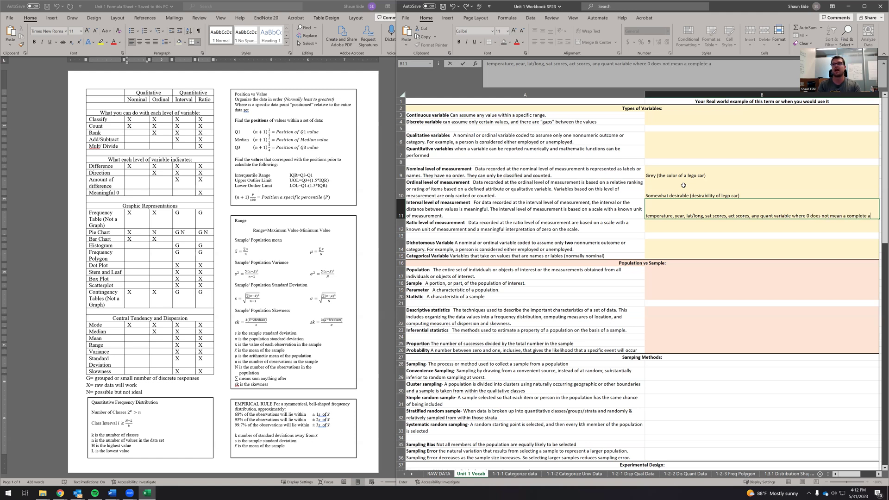
key("BackSpace")
key("BackSpace")
key("BackSpace")
key("BackSpace")
key("BackSpace")
type("ce of something.")
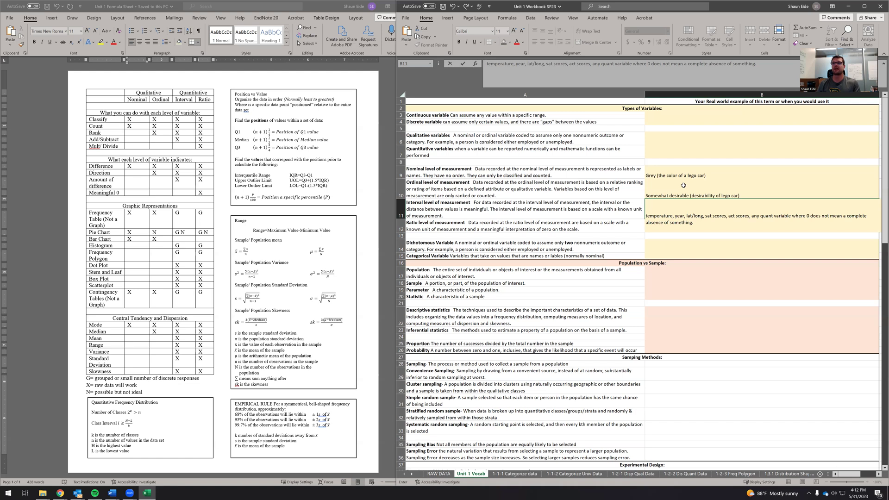
Add a second line reading "Year of manufacture of Lego car (2023)" to the Interval level of measurement example
key("BackSpace")
key("BackSpace")
type("Year of manufacture ")
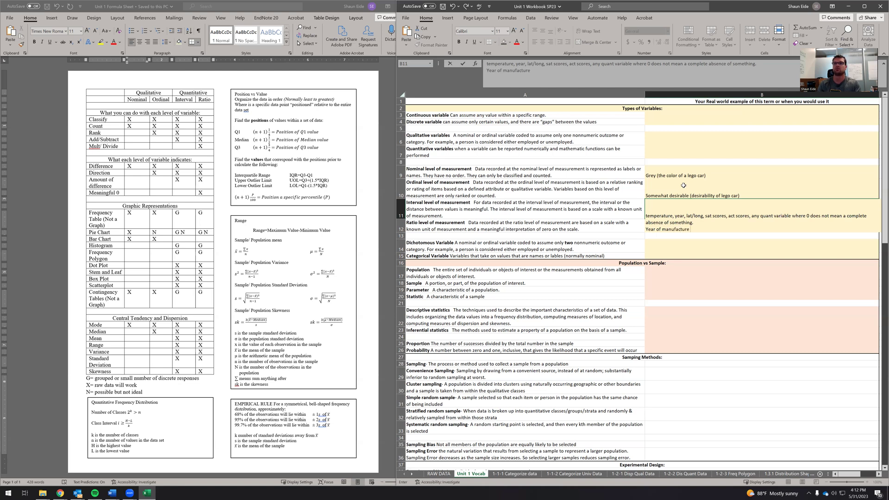
type("of Lego car (2022")
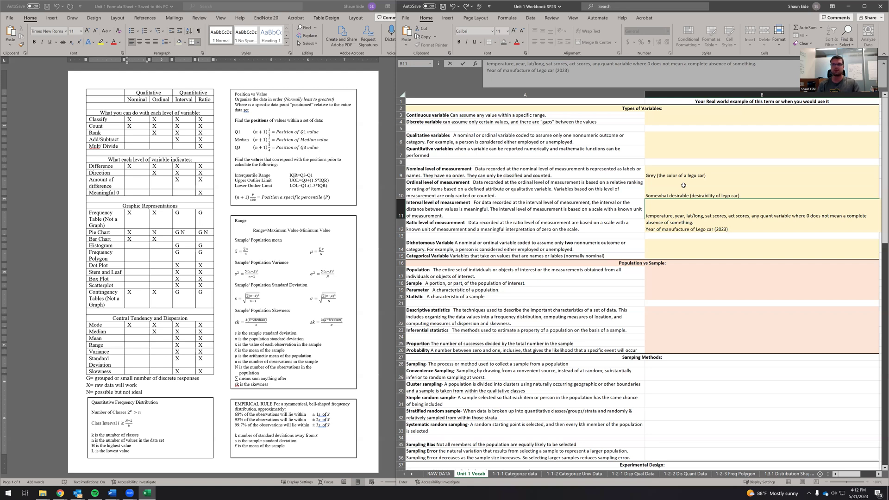
key("Return")
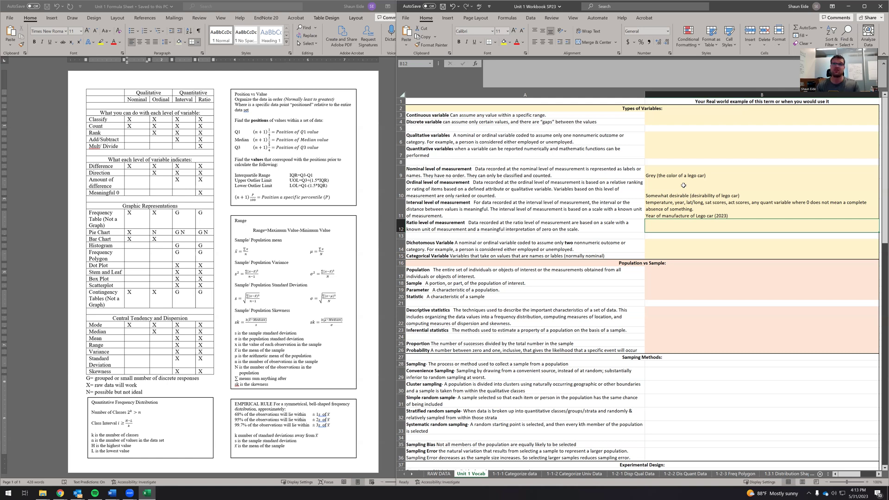
Enter "Cost, weight, number of pieces for a lego car." as the real-world example for Ratio level of measurement
type("cOST")
key("BackSpace")
key("BackSpace")
key("BackSpace")
type("Cost")
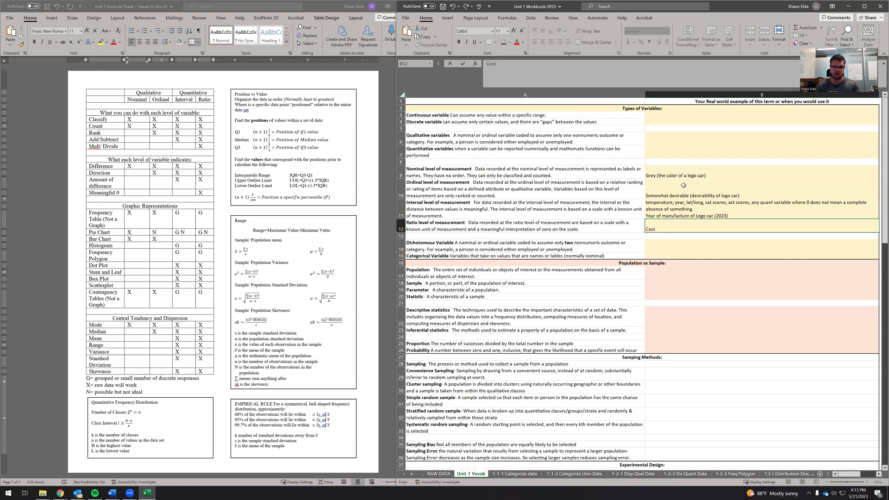
type(", weight, anythign")
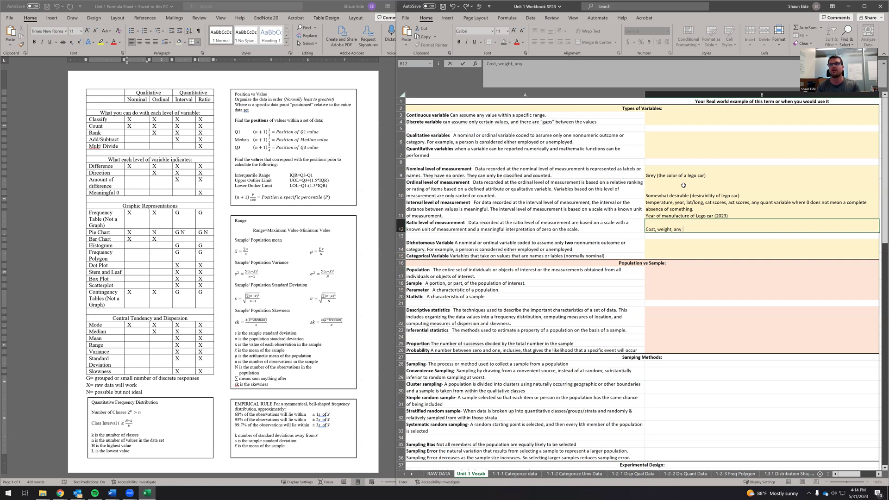
key("BackSpace")
key("BackSpace")
key("BackSpace")
key("BackSpace")
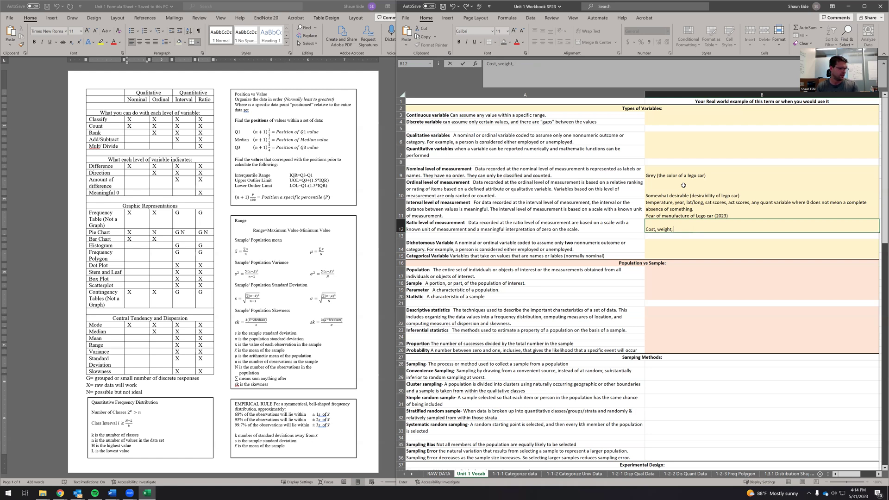
type("number of pieces of")
key("BackSpace")
type("for a lego car.")
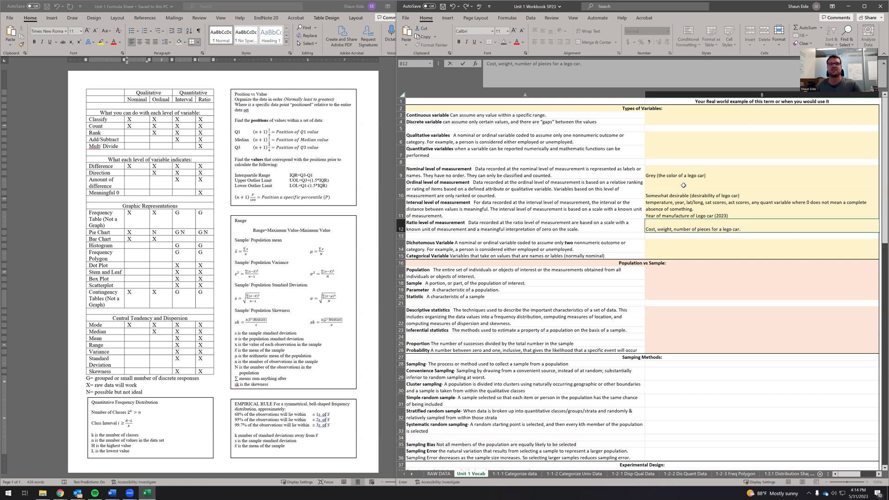